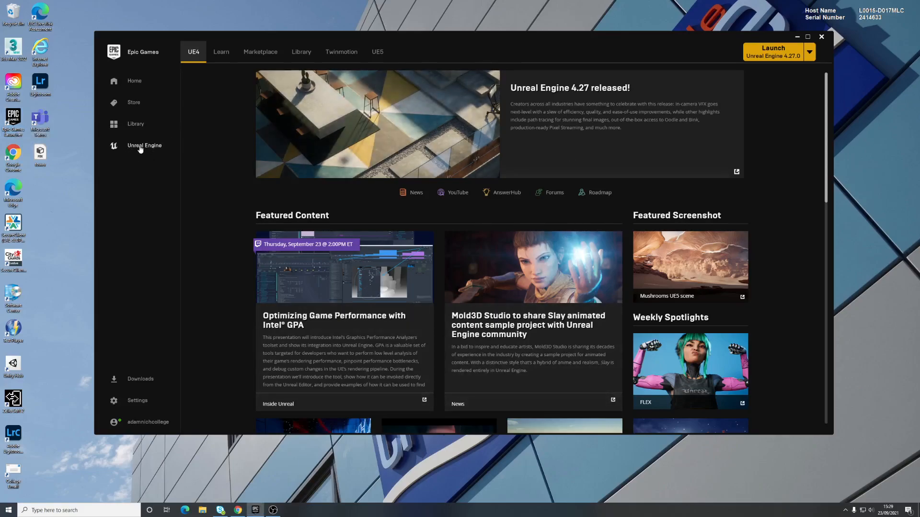
# Launch Unreal Engine 4.27.0 from the library and choose Games as the new project category.
pyautogui.click(306, 61)
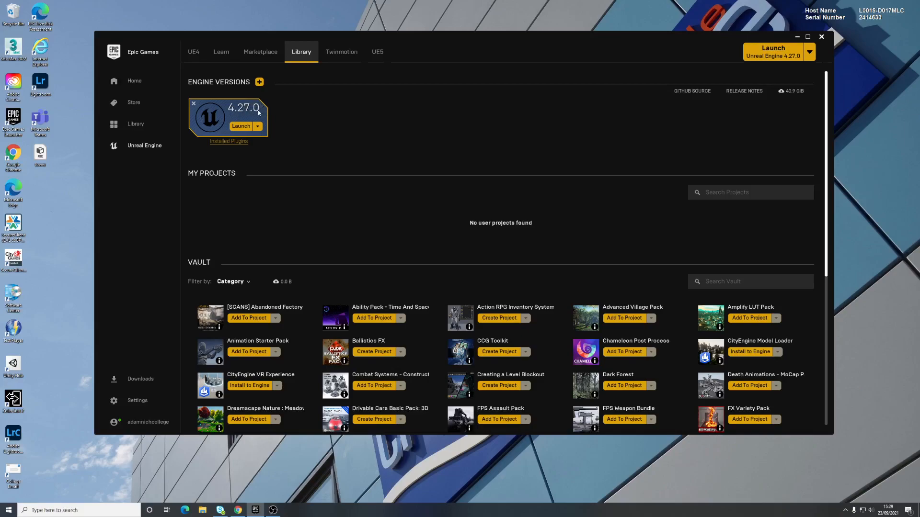
pyautogui.click(378, 54)
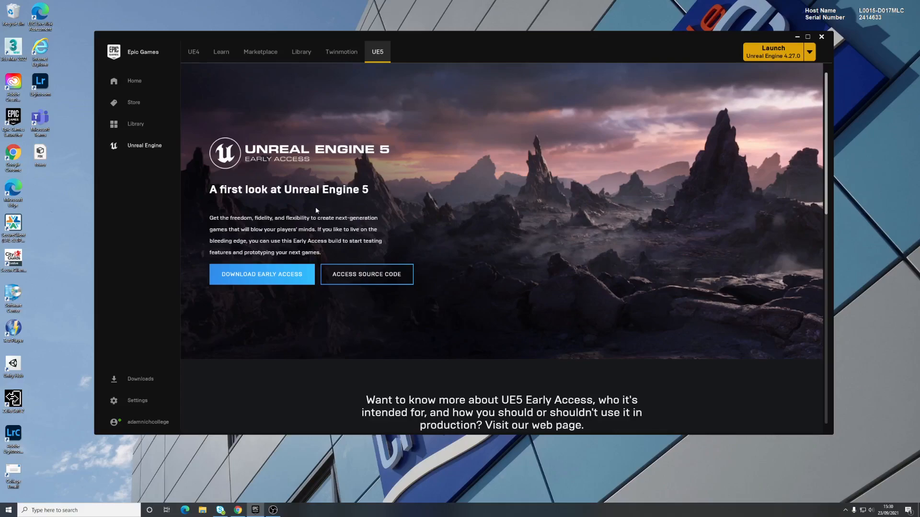
pyautogui.click(302, 55)
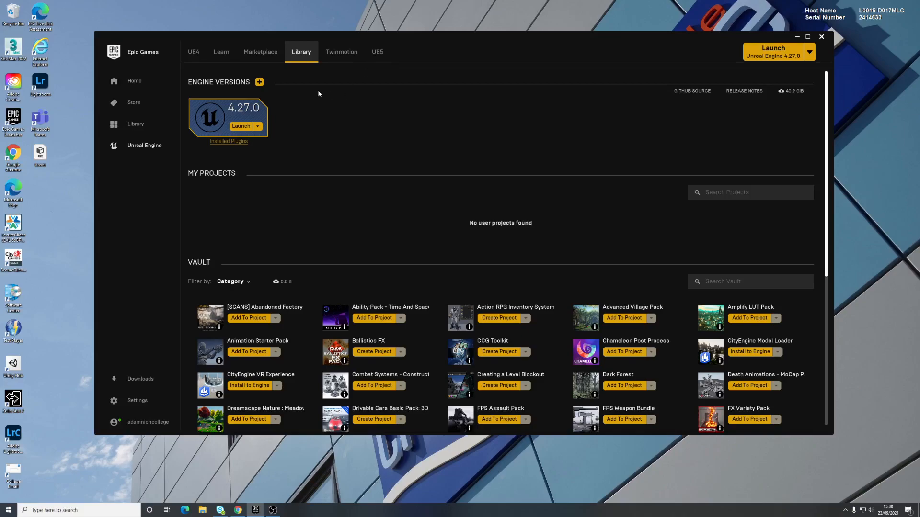
pyautogui.click(242, 127)
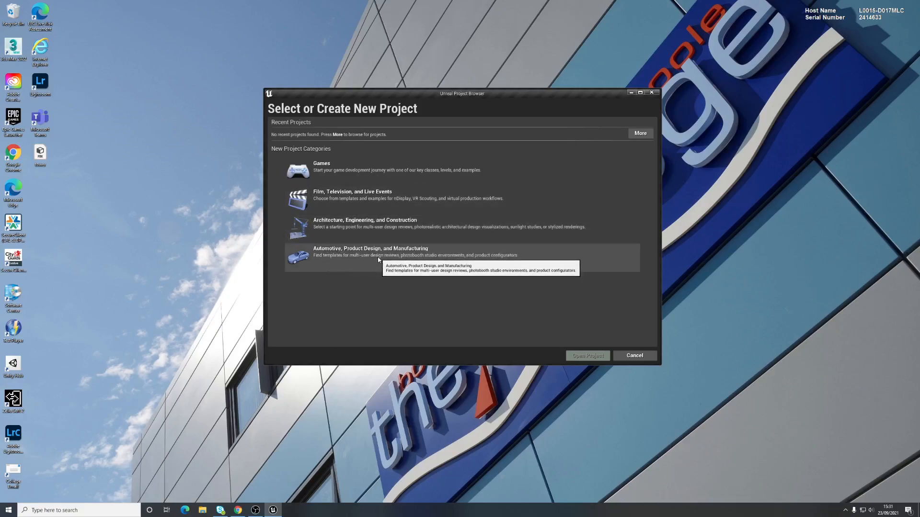
pyautogui.click(337, 175)
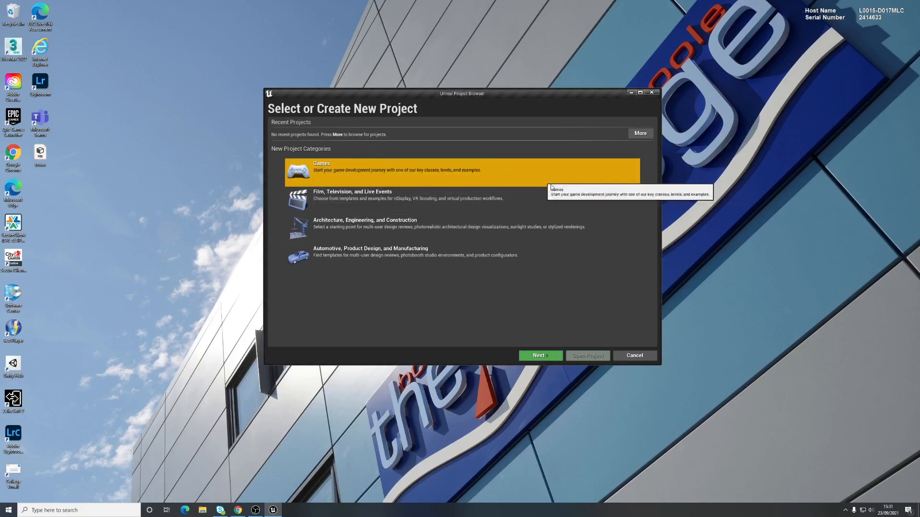
pyautogui.click(547, 357)
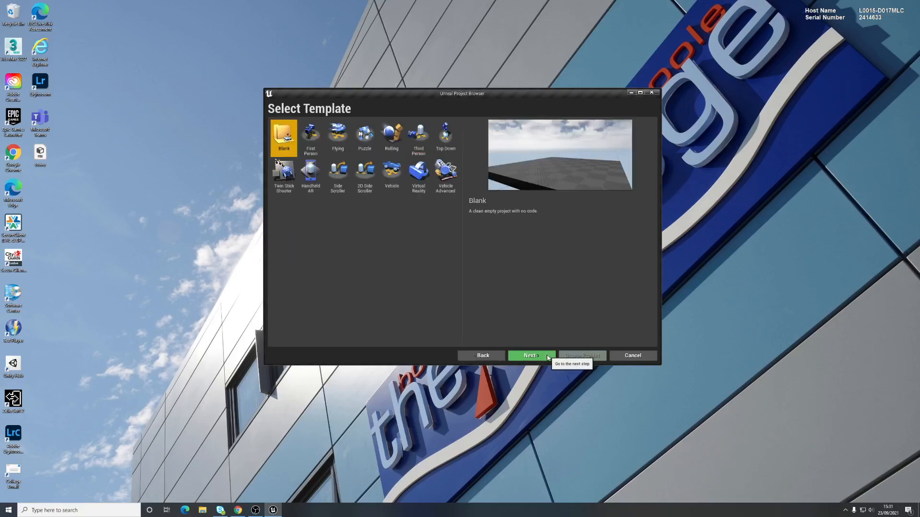
# Compare the previews and descriptions of the game templates, including First Person, Rolling, Third Person, Vehicle and Twin Stick Shooter.
pyautogui.click(308, 139)
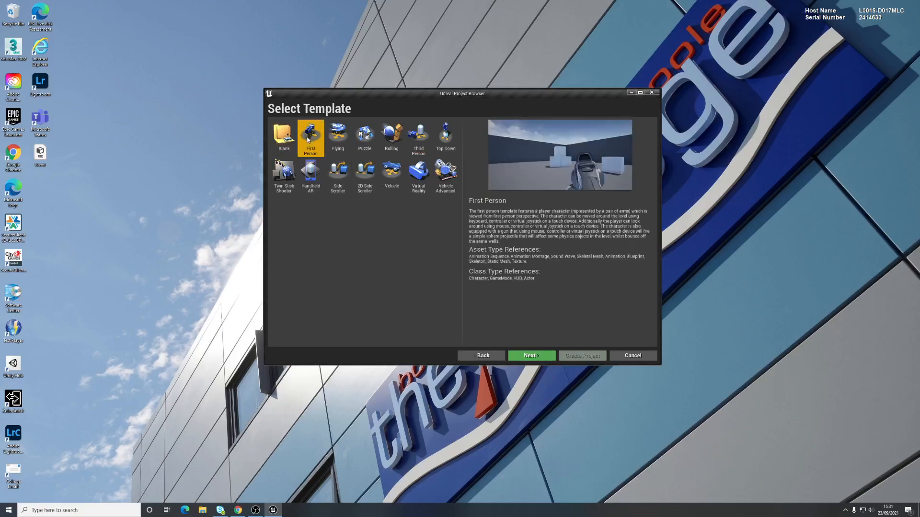
pyautogui.click(338, 137)
pyautogui.click(365, 134)
pyautogui.click(392, 137)
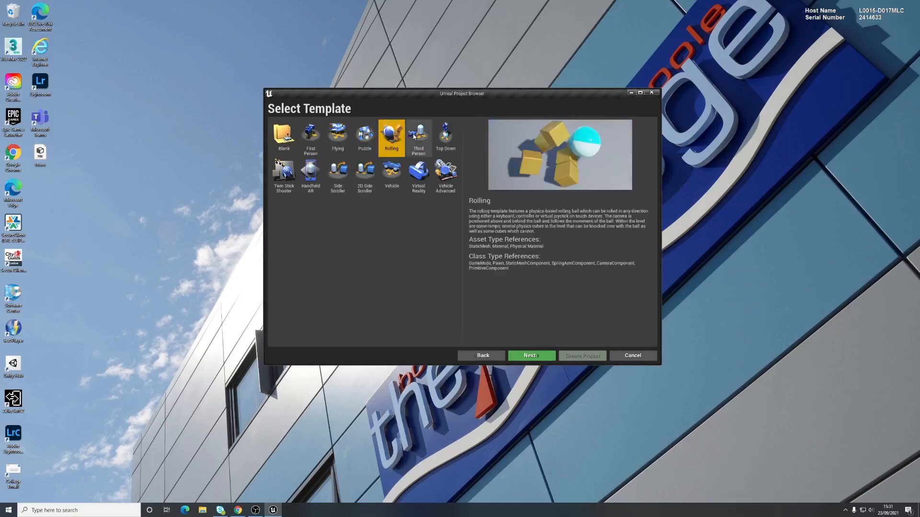
pyautogui.click(418, 137)
pyautogui.click(445, 135)
pyautogui.click(445, 174)
pyautogui.click(418, 173)
pyautogui.click(395, 177)
pyautogui.click(365, 174)
pyautogui.click(338, 174)
pyautogui.click(293, 178)
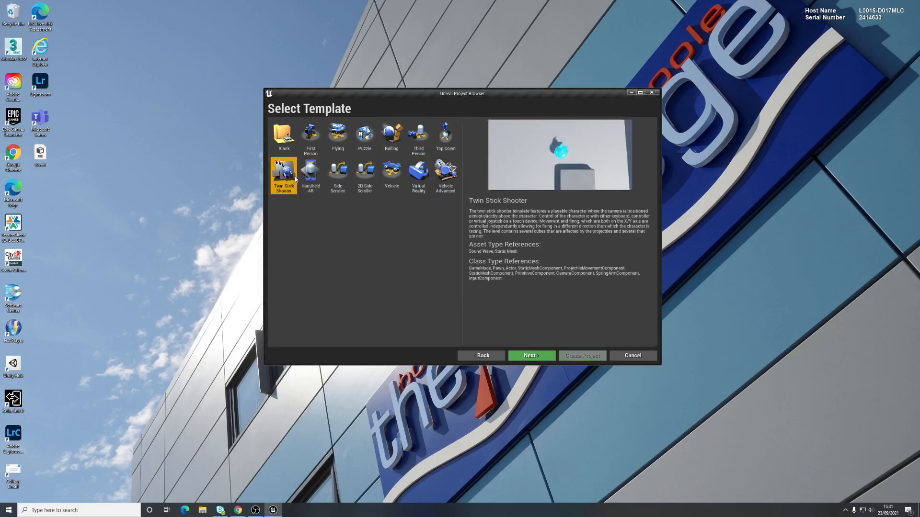
pyautogui.click(310, 139)
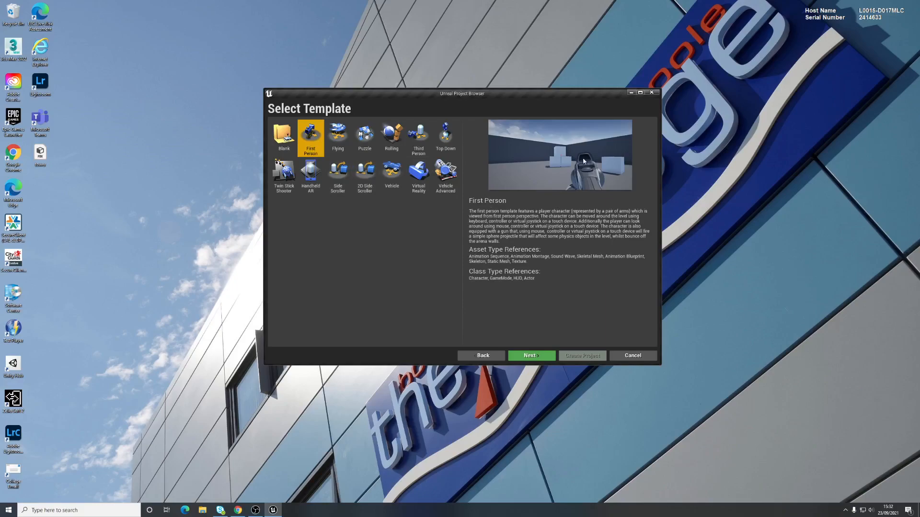
pyautogui.click(419, 139)
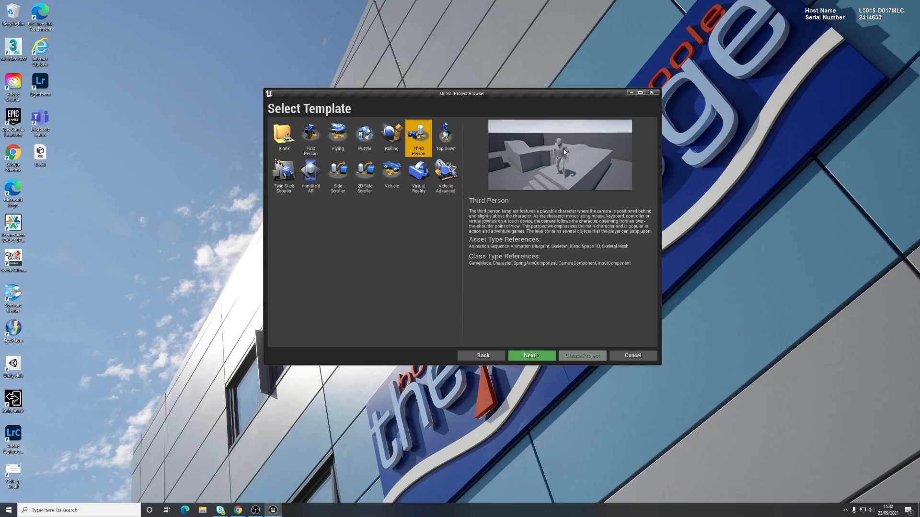
# Choose the First Person template for the new project and set the project type to Blueprint.
pyautogui.click(320, 144)
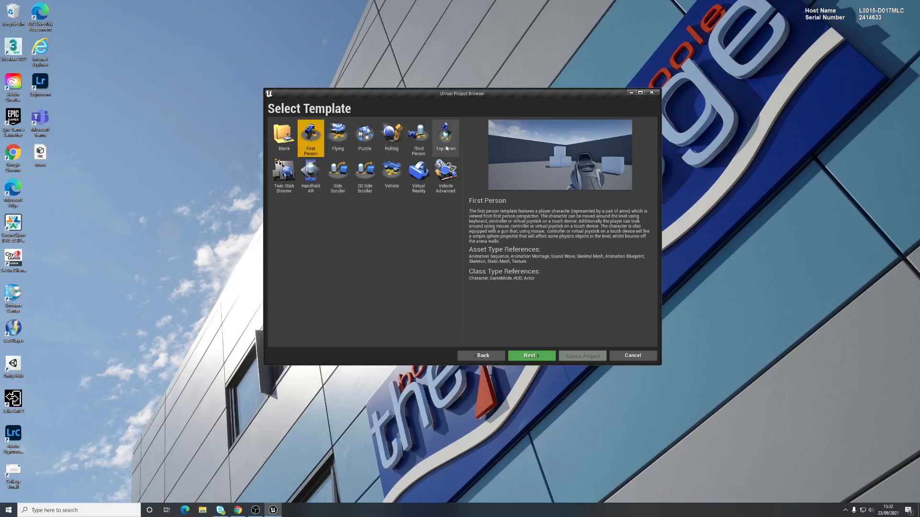
pyautogui.click(531, 355)
pyautogui.click(311, 156)
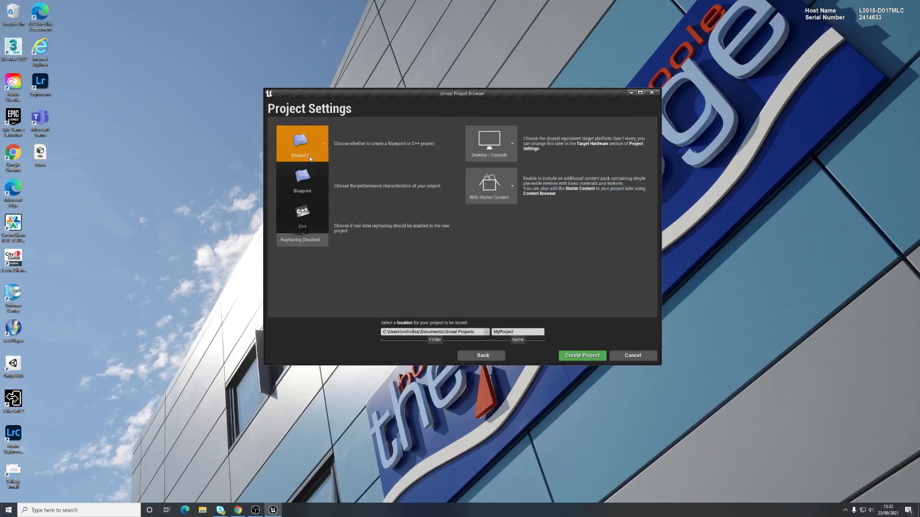
pyautogui.click(310, 157)
pyautogui.click(310, 155)
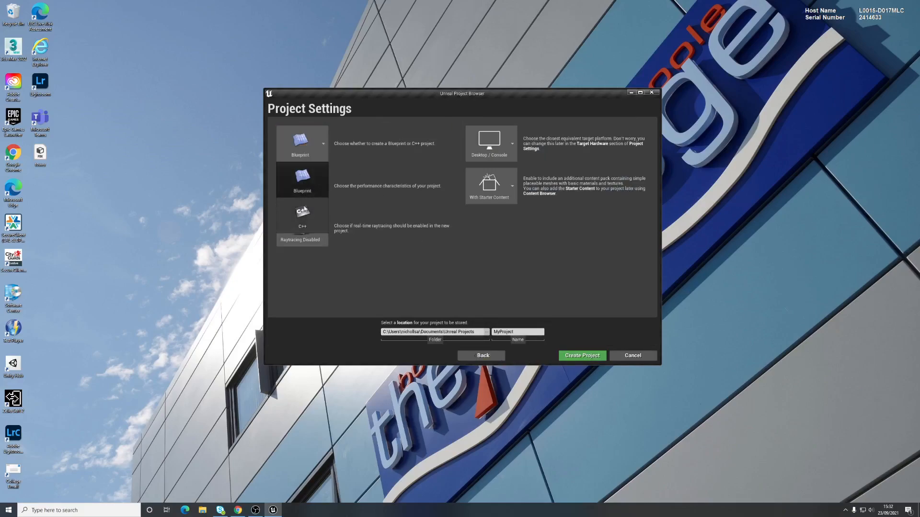
pyautogui.click(302, 190)
pyautogui.click(305, 156)
pyautogui.click(304, 222)
pyautogui.click(302, 156)
pyautogui.click(300, 188)
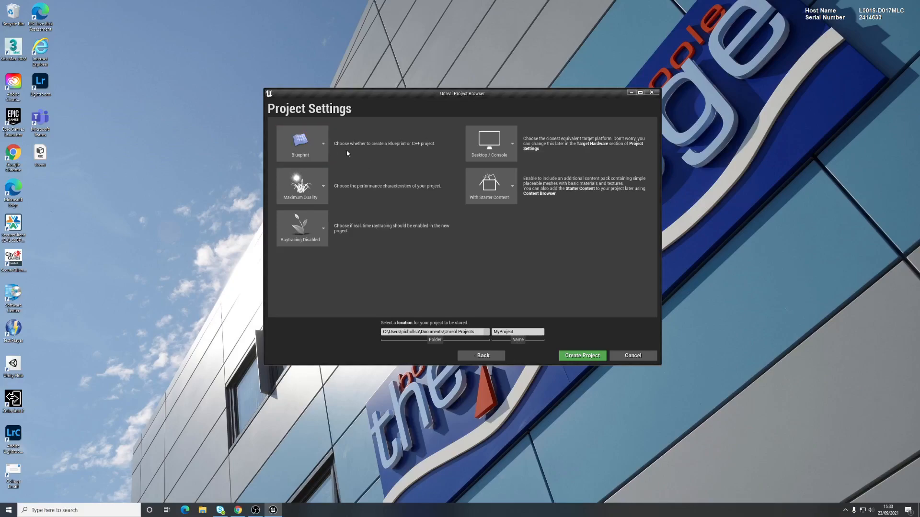
# Review the available choices for project type, performance quality and raytracing in the project settings.
pyautogui.click(306, 154)
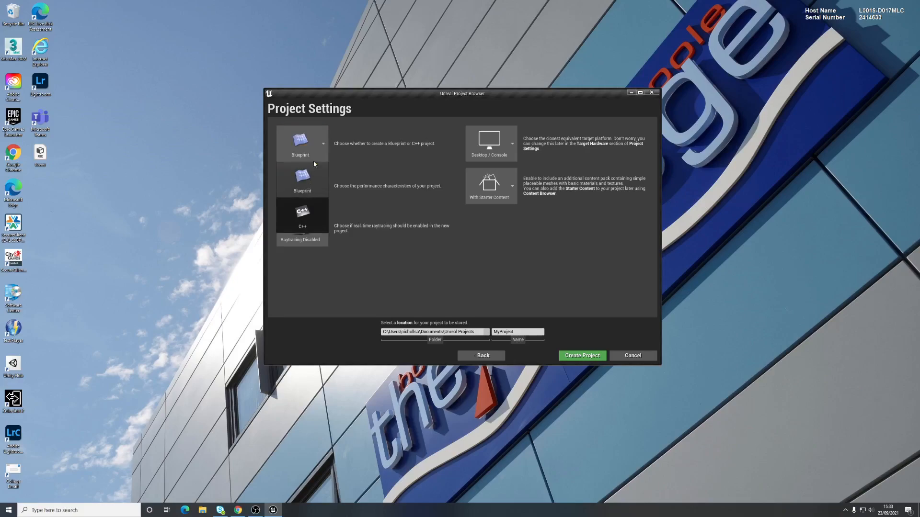
pyautogui.click(314, 154)
pyautogui.click(311, 189)
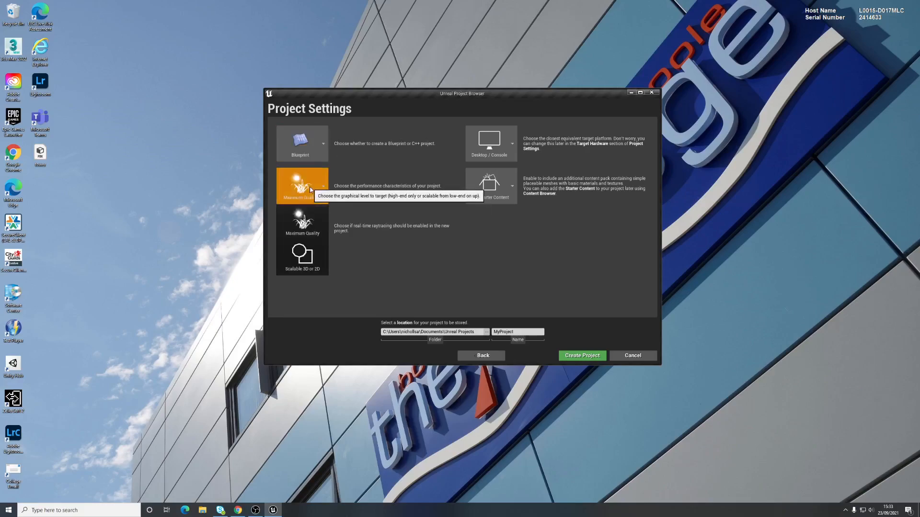
pyautogui.click(311, 195)
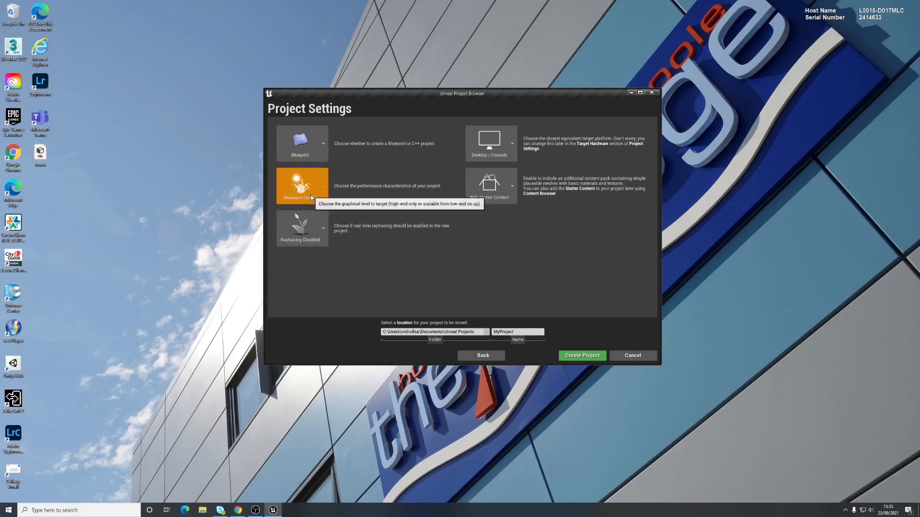
pyautogui.click(311, 228)
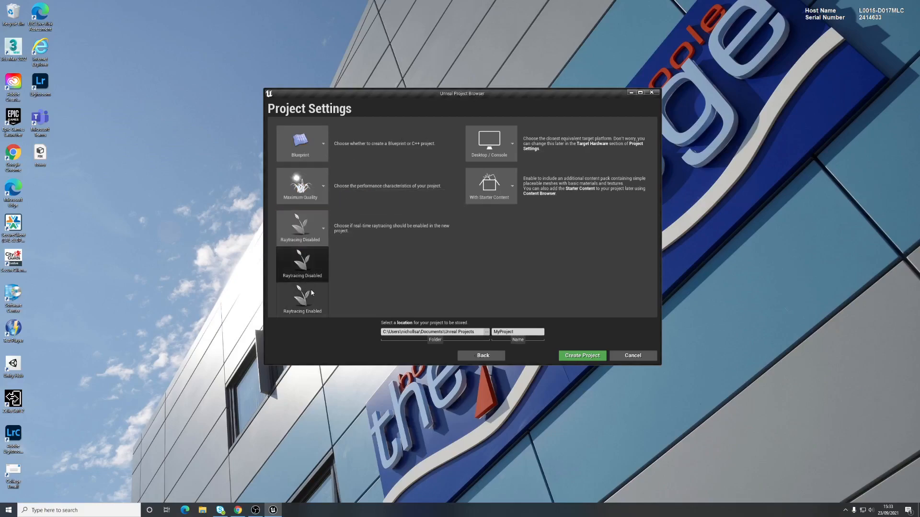
pyautogui.click(313, 232)
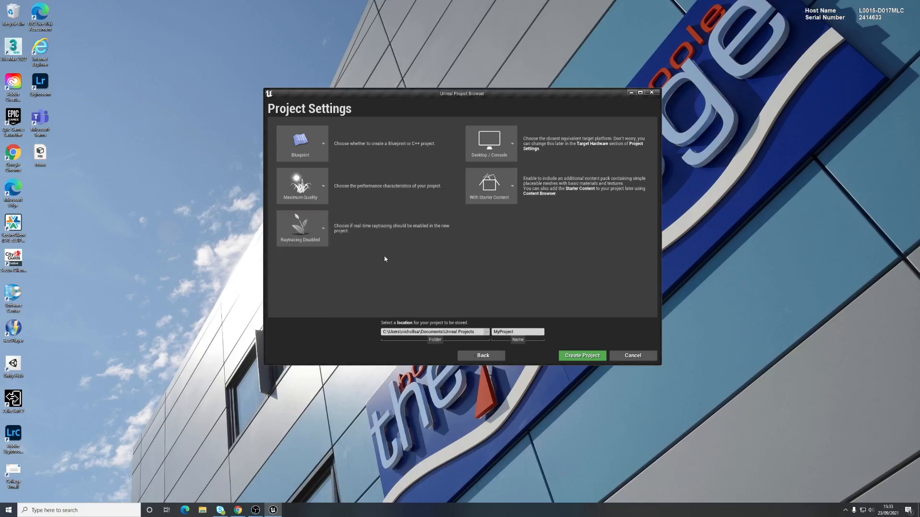
# Set the target platform to Desktop / Console and include the starter content in the project.
pyautogui.click(478, 150)
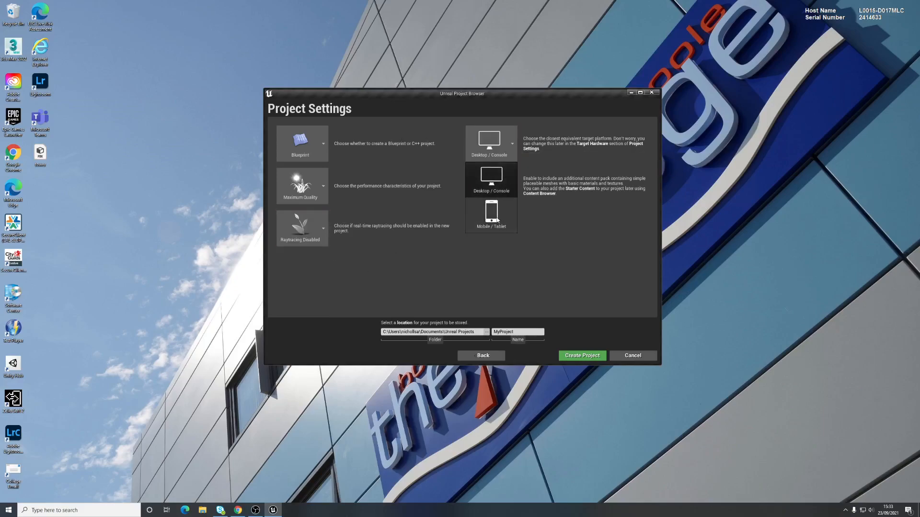
pyautogui.click(498, 182)
pyautogui.click(481, 194)
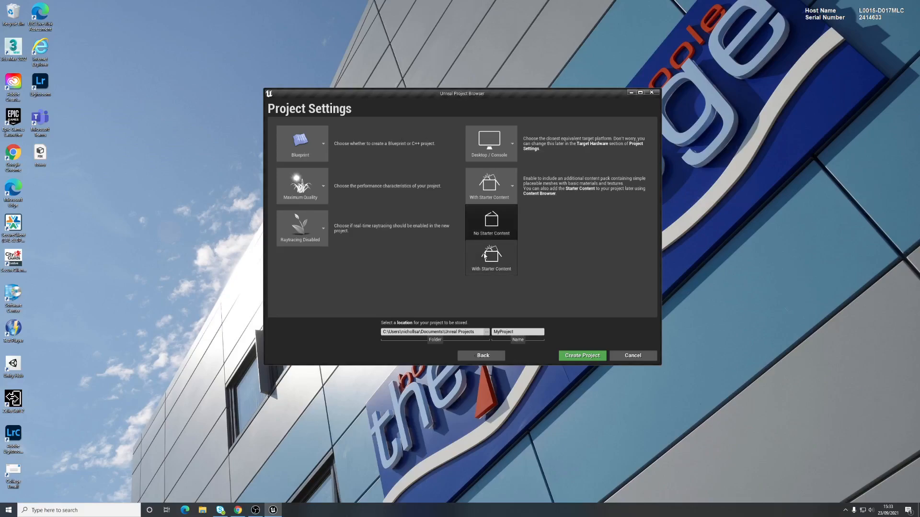
pyautogui.click(493, 225)
pyautogui.click(490, 192)
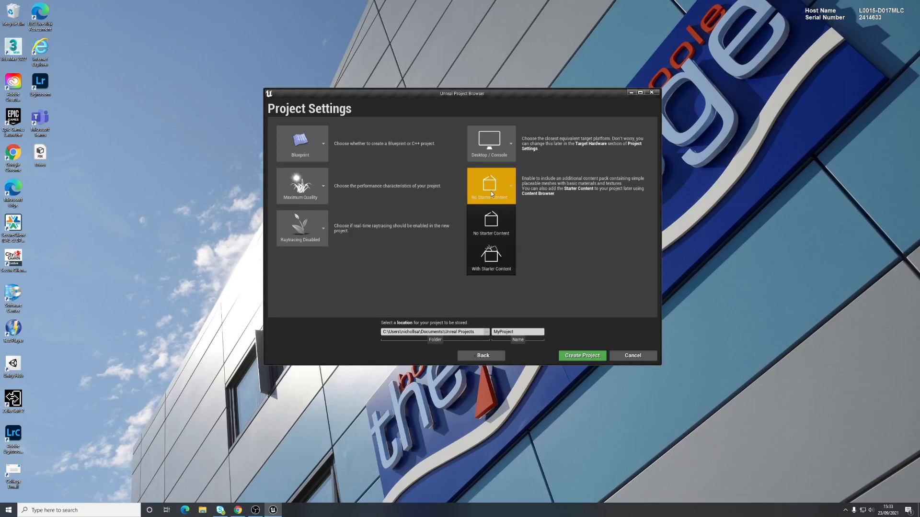
pyautogui.click(496, 191)
pyautogui.click(497, 192)
pyautogui.click(500, 257)
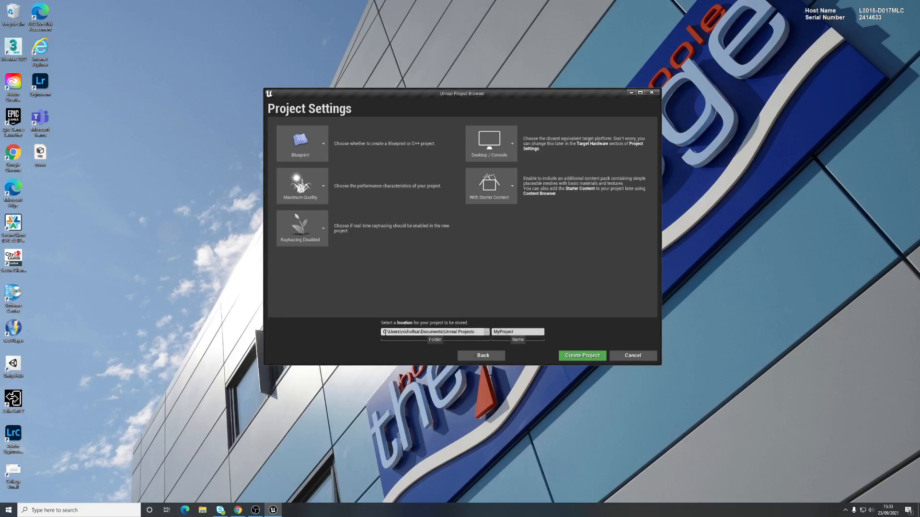
# Set the project's storage location to the Desktop folder.
pyautogui.click(486, 332)
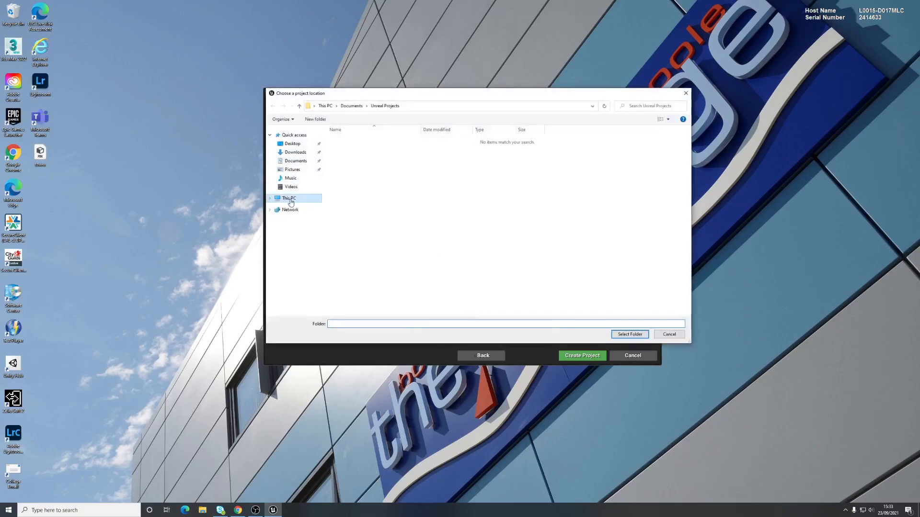
pyautogui.doubleClick(446, 145)
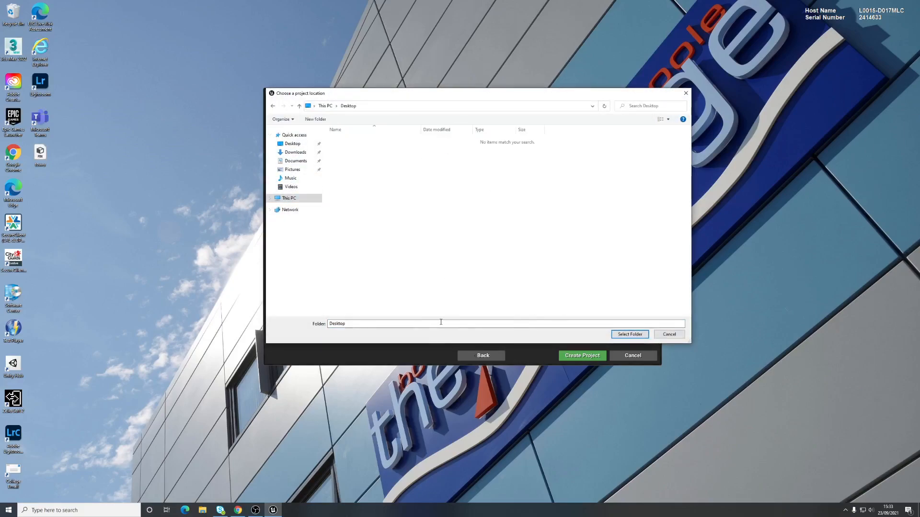
pyautogui.click(629, 334)
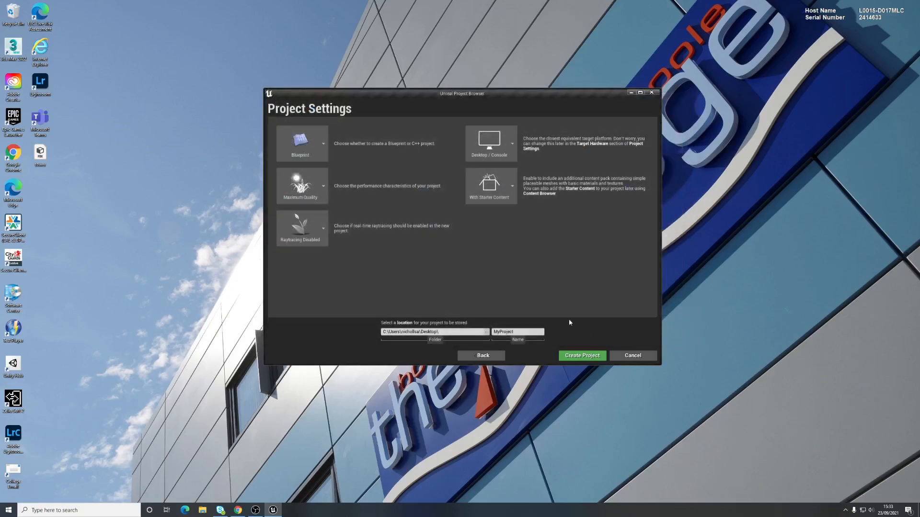
# Name the project testProject and create it.
pyautogui.click(493, 332)
pyautogui.click(523, 332)
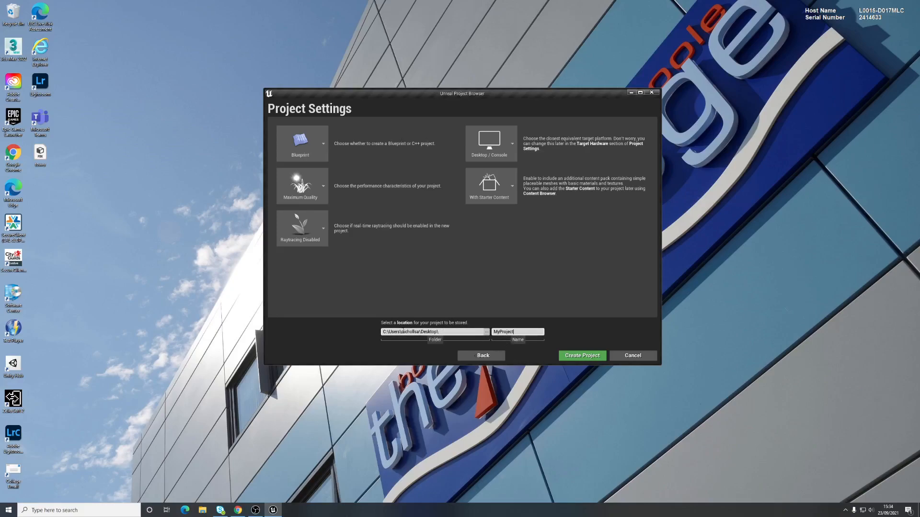
pyautogui.doubleClick(503, 332)
pyautogui.write('tes')
pyautogui.write('tproject')
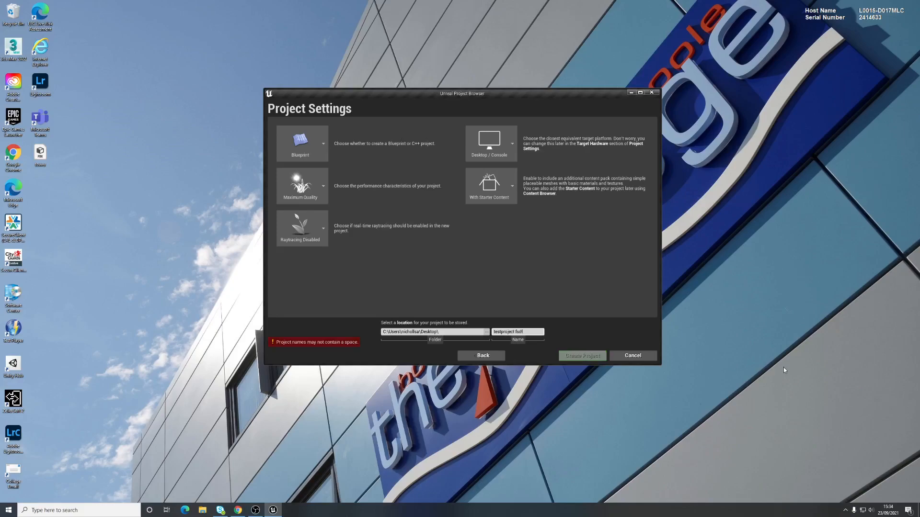
pyautogui.press('BackSpace')
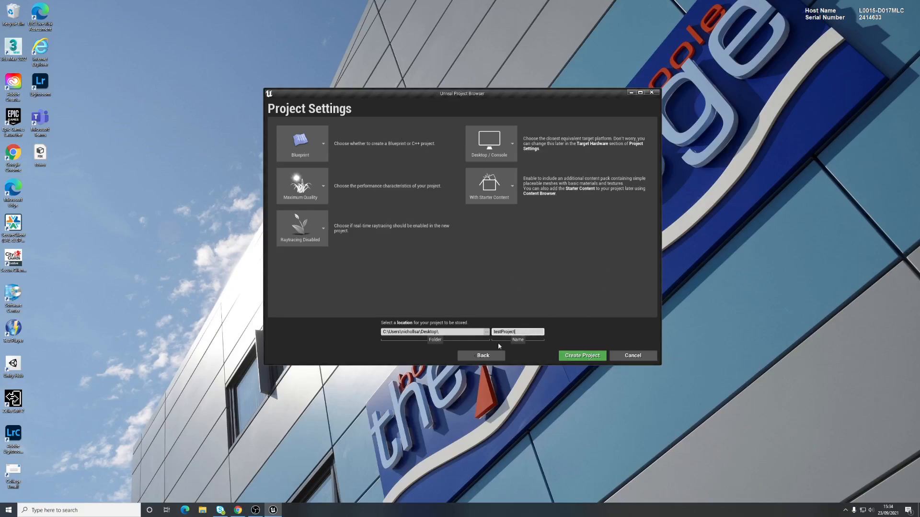
pyautogui.click(584, 359)
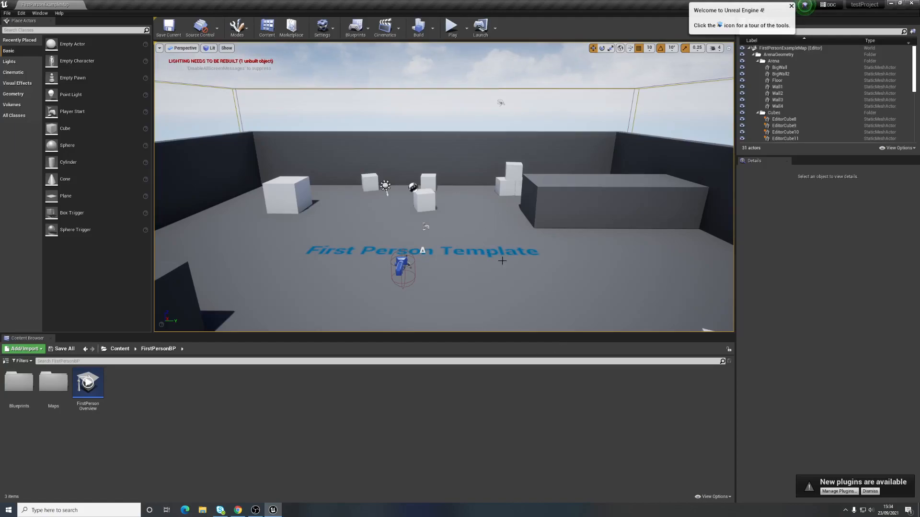
# Delete the First Person Template text from the floor of the example level.
pyautogui.moveTo(473, 236); pyautogui.dragTo(346, 232, button='right')
pyautogui.press('s')
pyautogui.press('w')
pyautogui.click(321, 225)
pyautogui.press('Delete')
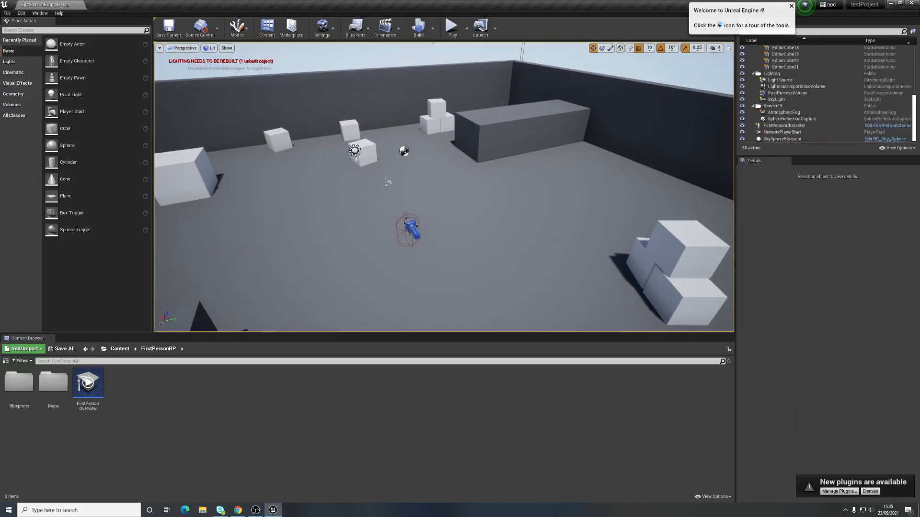
pyautogui.moveTo(460, 233); pyautogui.dragTo(518, 229, button='right')
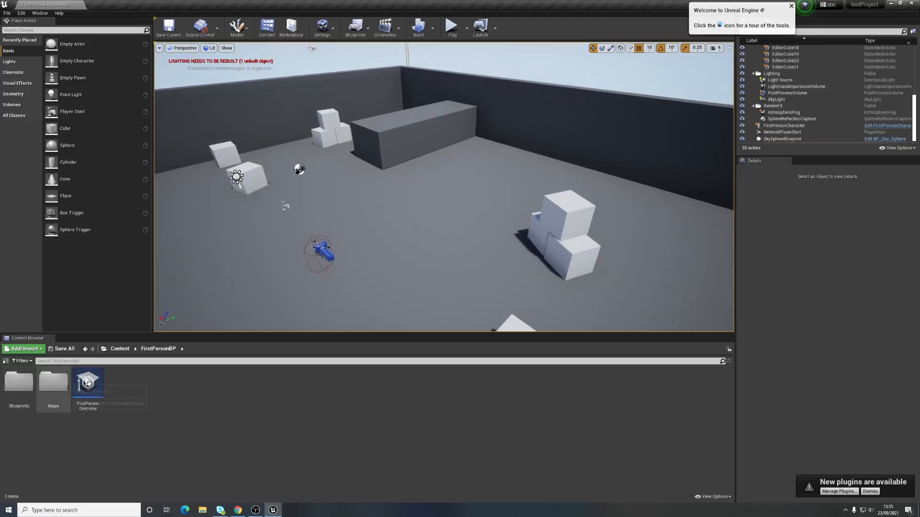
# Show the folder tree in the Content Browser and look through FPWeapon, Geometry, StarterContent, FirstPersonBP, FirstPerson and the Content root.
pyautogui.click(6, 361)
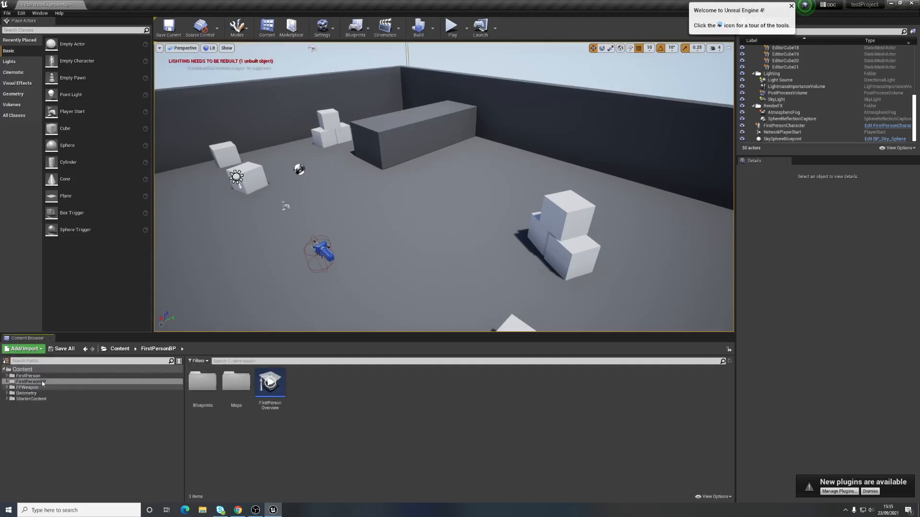
pyautogui.click(27, 387)
pyautogui.click(30, 394)
pyautogui.click(31, 399)
pyautogui.click(28, 388)
pyautogui.click(26, 382)
pyautogui.click(23, 376)
pyautogui.click(20, 371)
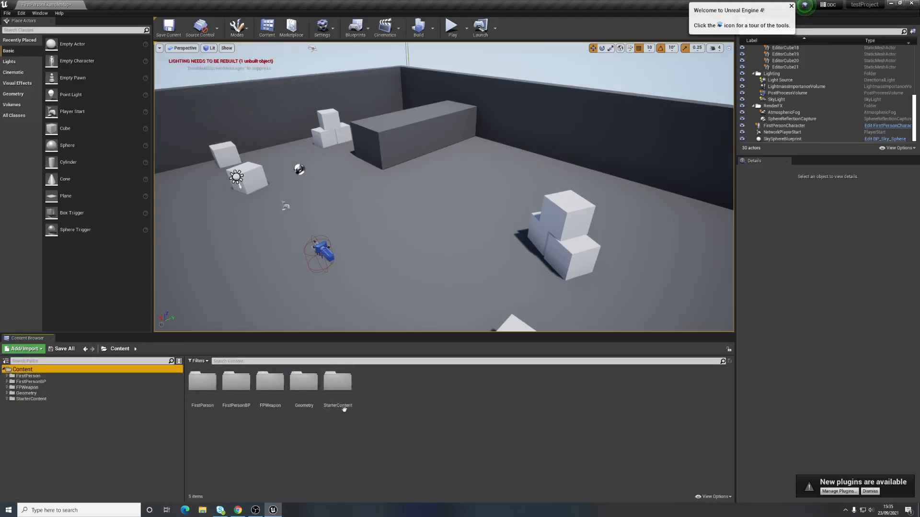
# Create a folder named Tower in the Content root and open it.
pyautogui.rightClick(409, 397)
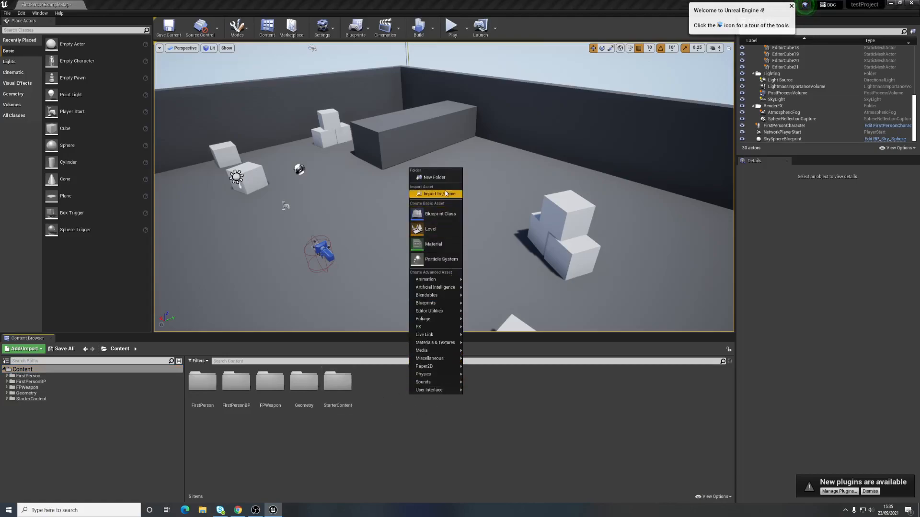
pyautogui.click(434, 178)
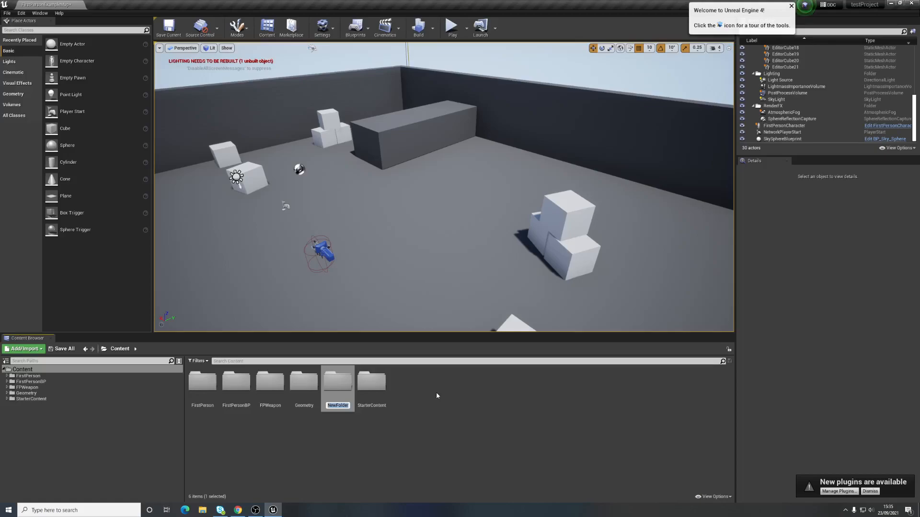
pyautogui.write('Tower')
pyautogui.press('Return')
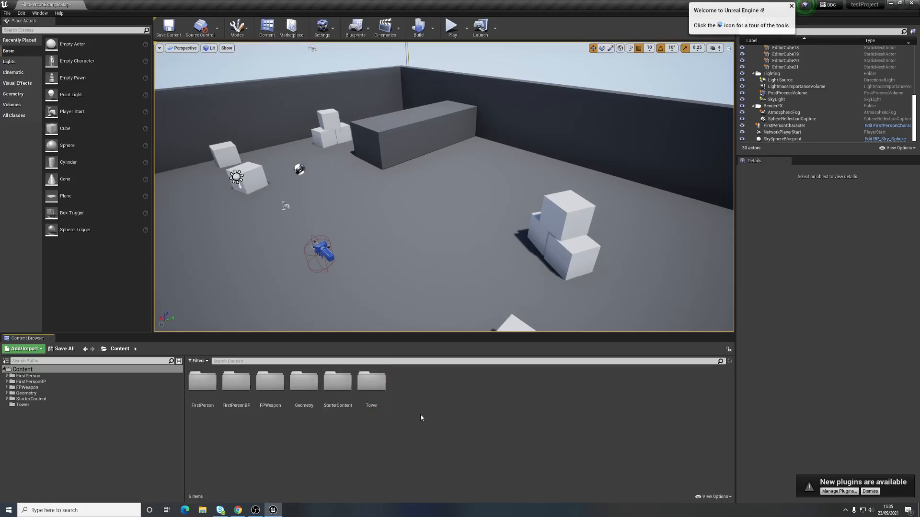
pyautogui.doubleClick(369, 387)
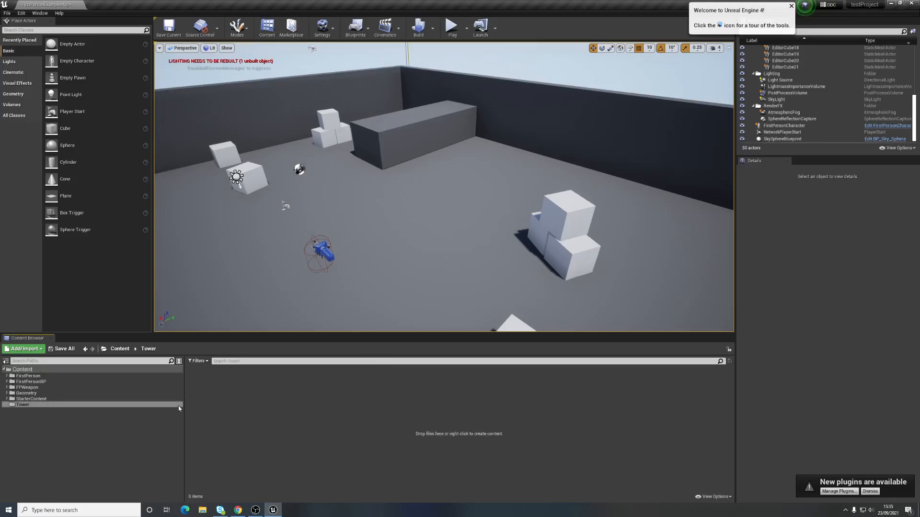
# Import everything from the Desktop's tower FBX file into the Tower folder with the default import options, and close the message log.
pyautogui.click(27, 350)
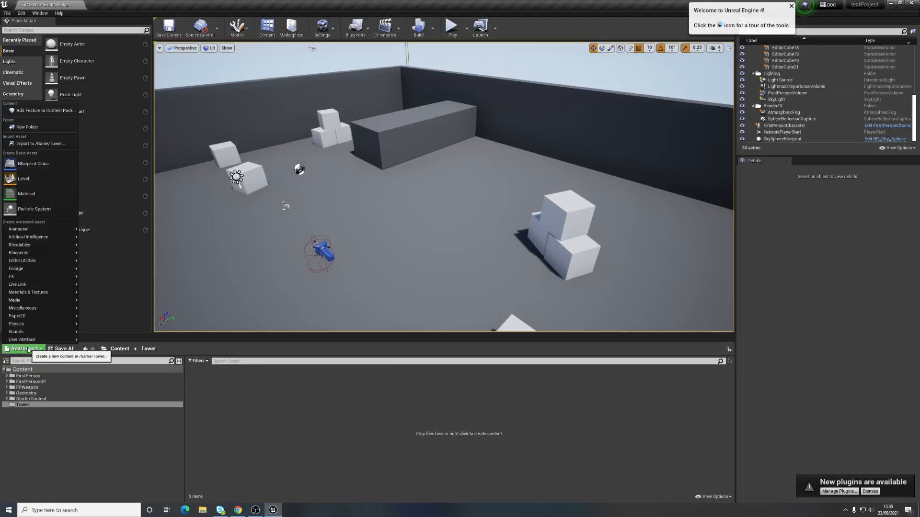
pyautogui.click(32, 144)
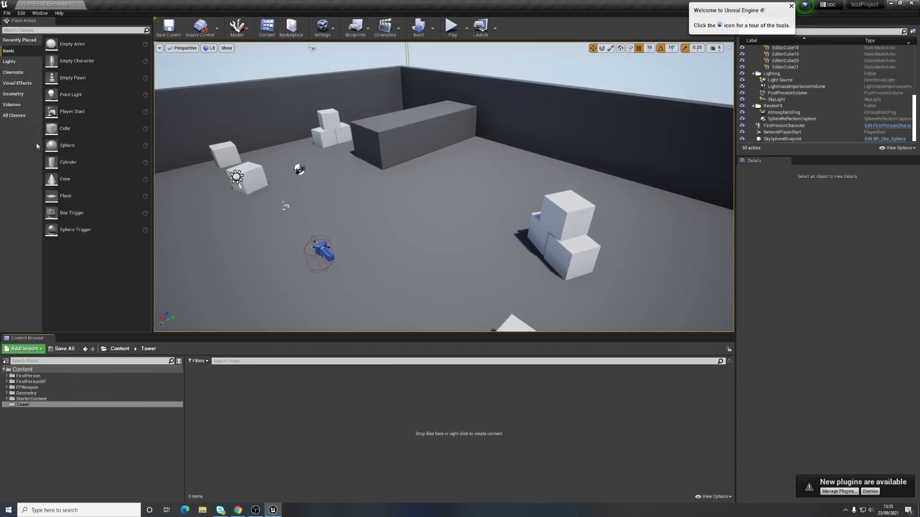
pyautogui.click(28, 111)
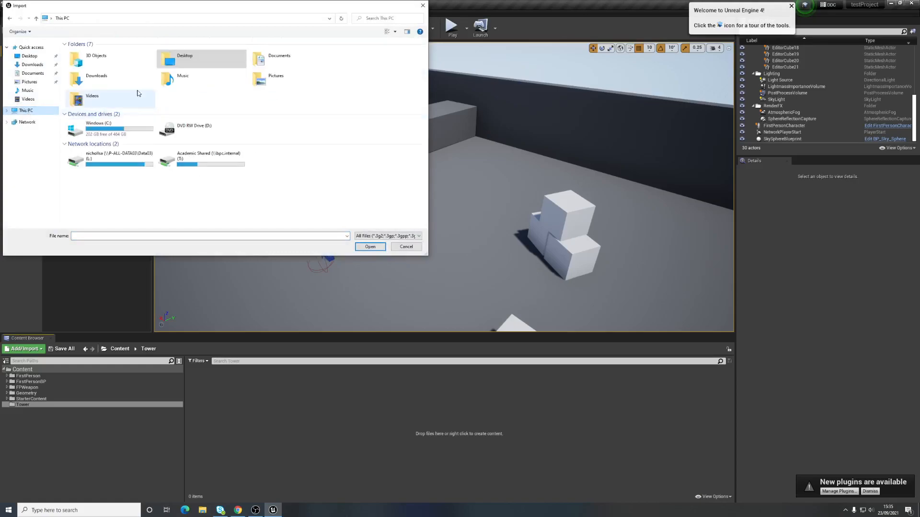
pyautogui.doubleClick(194, 56)
pyautogui.click(78, 68)
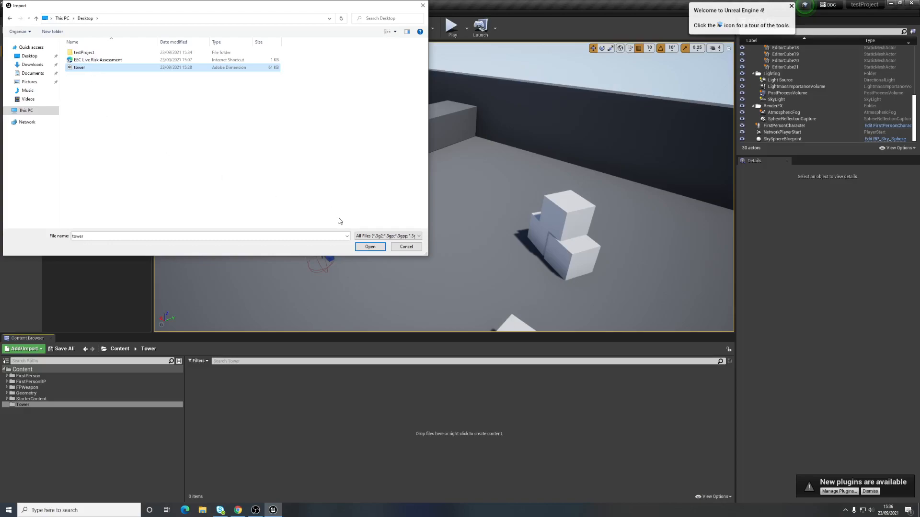
pyautogui.click(372, 247)
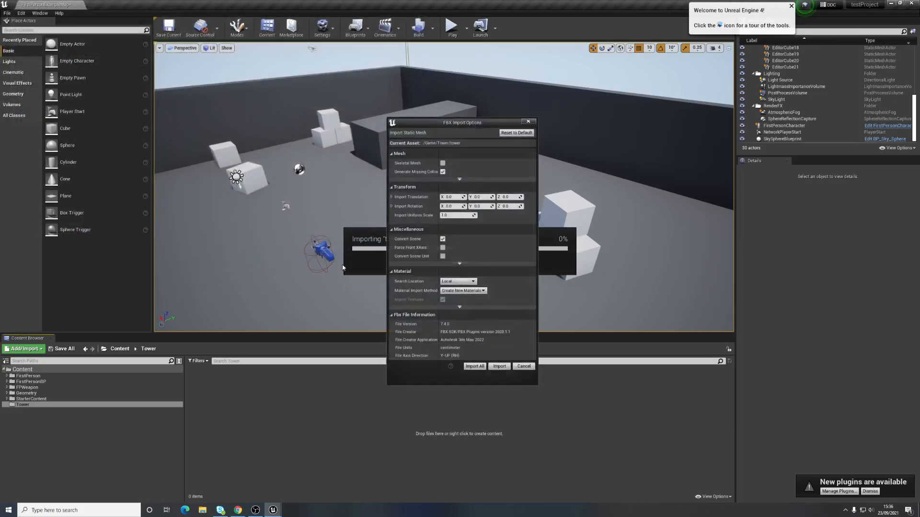
pyautogui.moveTo(443, 124)
pyautogui.mouseDown()
pyautogui.moveTo(413, 147)
pyautogui.moveTo(434, 117)
pyautogui.mouseUp()
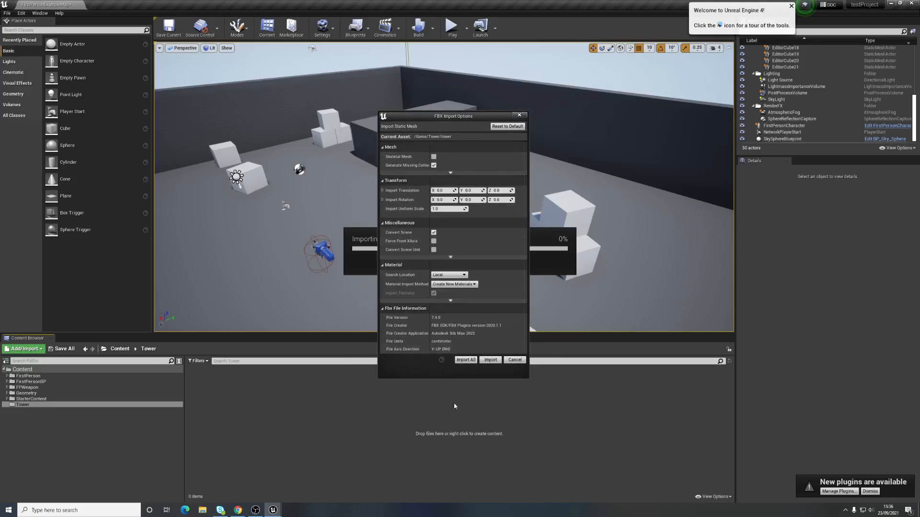
pyautogui.click(464, 364)
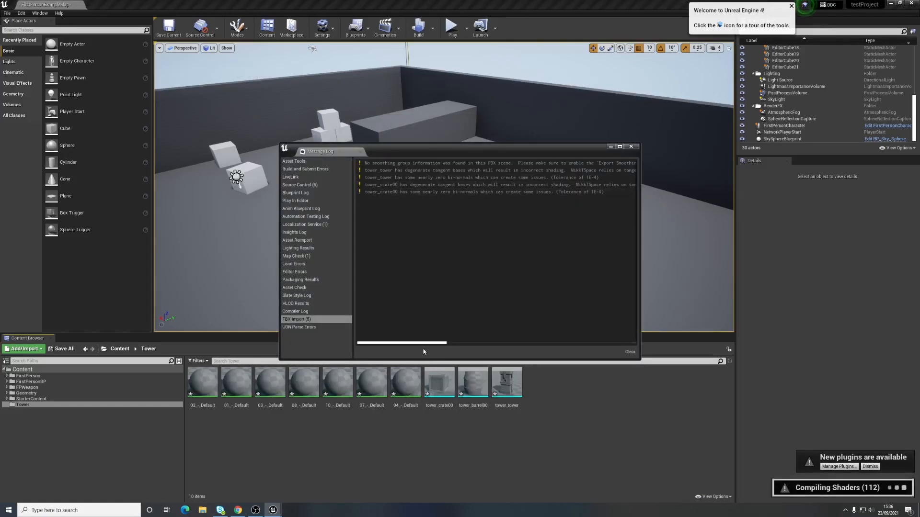
pyautogui.moveTo(419, 343); pyautogui.dragTo(356, 343)
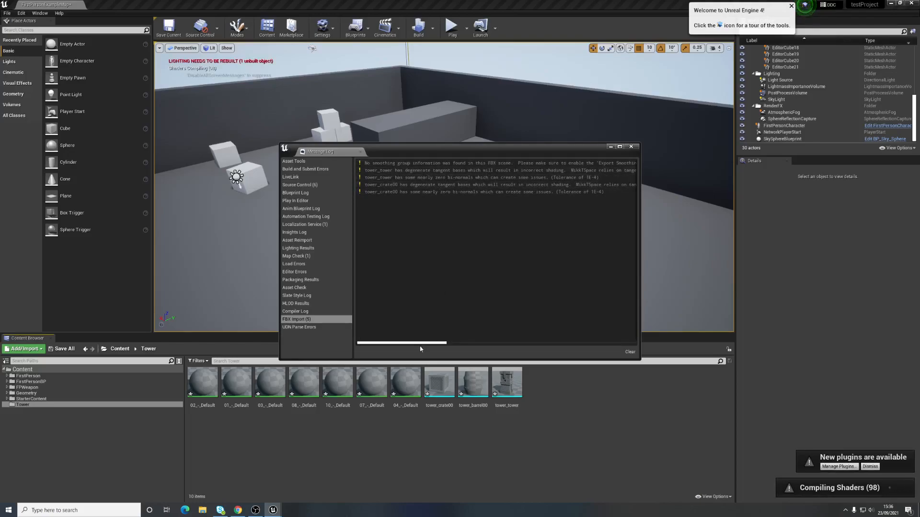
pyautogui.moveTo(418, 346); pyautogui.dragTo(393, 345)
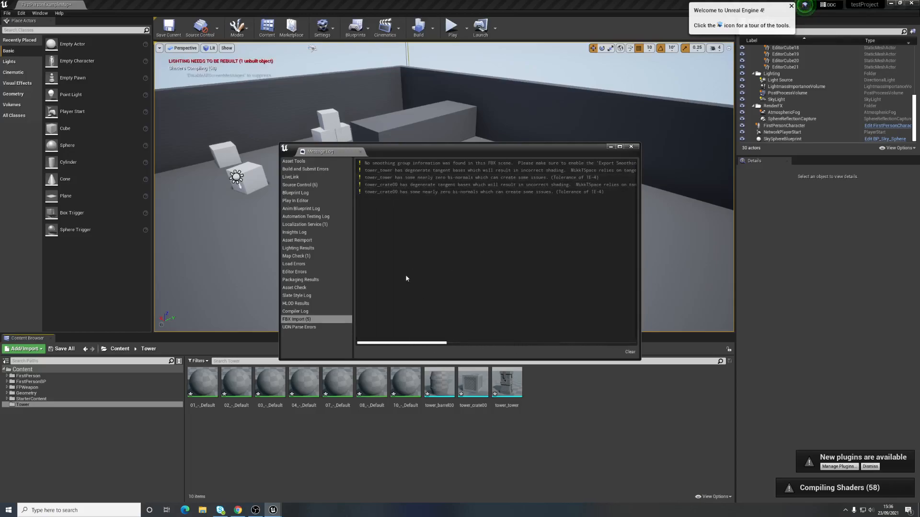
pyautogui.click(631, 147)
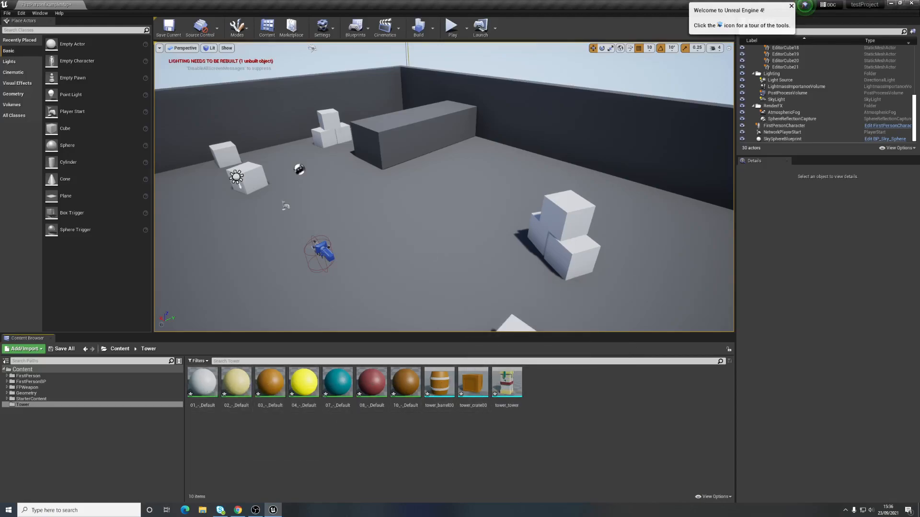
# Place the tower_tower mesh on the open floor of the level, in front of the long grey block.
pyautogui.moveTo(443, 187); pyautogui.dragTo(422, 188, button='right')
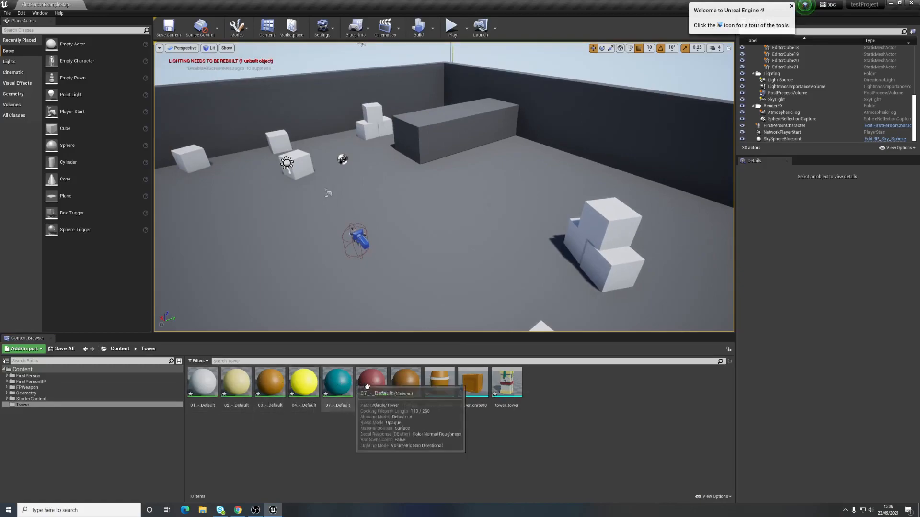
pyautogui.click(439, 384)
pyautogui.click(482, 392)
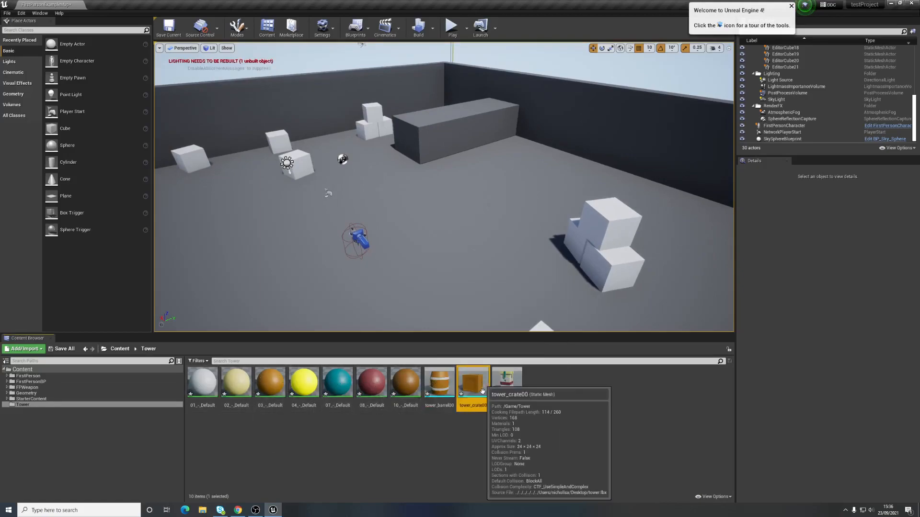
pyautogui.click(511, 390)
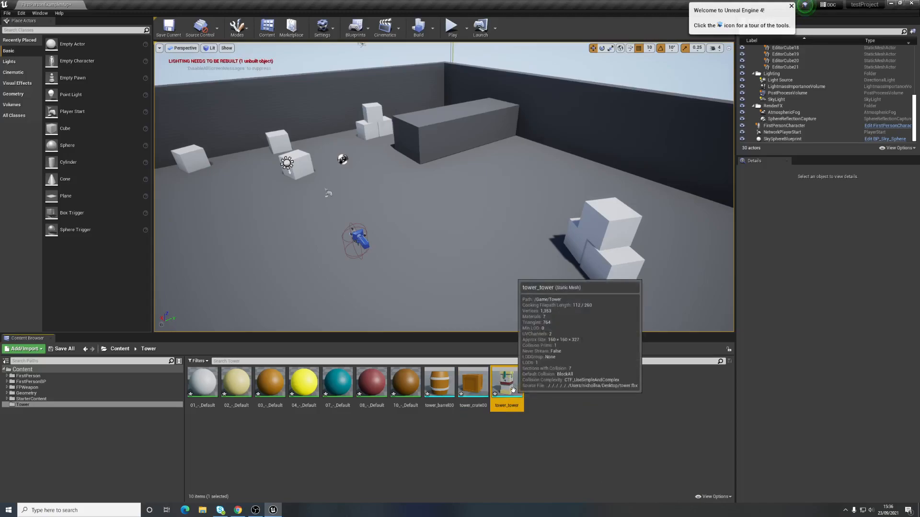
pyautogui.moveTo(513, 390); pyautogui.dragTo(470, 199)
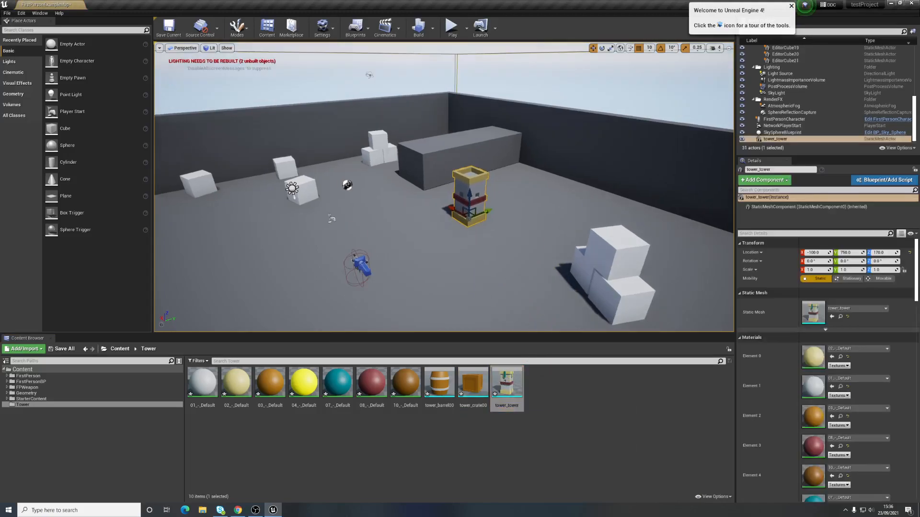
# Move the tower across the floor to the area near the player start and rotate it to 180° about Z.
pyautogui.press('f')
pyautogui.press('d')
pyautogui.moveTo(470, 199); pyautogui.dragTo(402, 202, button='right')
pyautogui.press('w')
pyautogui.moveTo(516, 234)
pyautogui.mouseDown(button='right')
pyautogui.moveTo(513, 222)
pyautogui.moveTo(509, 240)
pyautogui.mouseUp(button='right')
pyautogui.press('s')
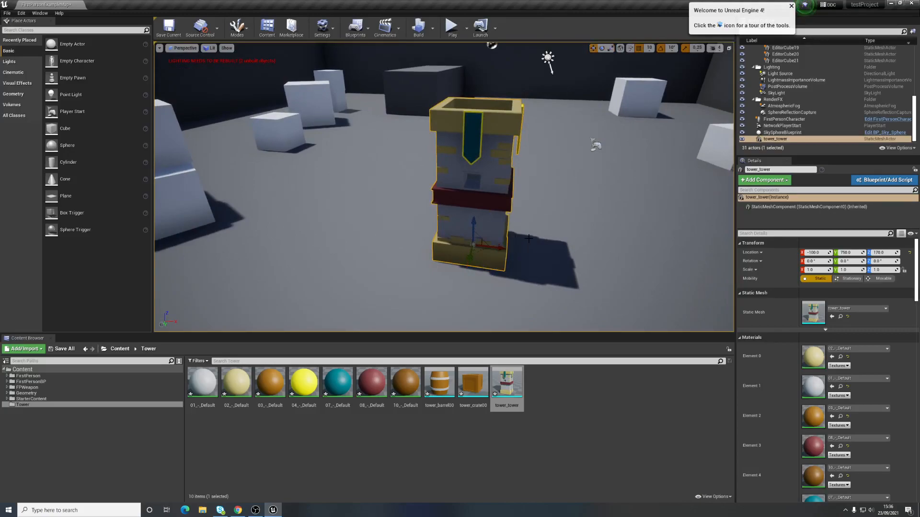
pyautogui.moveTo(505, 262); pyautogui.dragTo(433, 239)
pyautogui.moveTo(504, 242); pyautogui.dragTo(570, 242, button='right')
pyautogui.press('s')
pyautogui.moveTo(485, 252); pyautogui.dragTo(519, 247, button='right')
pyautogui.press('a')
pyautogui.press('w')
pyautogui.moveTo(433, 269); pyautogui.dragTo(421, 185)
pyautogui.moveTo(392, 189)
pyautogui.mouseDown(button='right')
pyautogui.moveTo(418, 209)
pyautogui.moveTo(418, 196)
pyautogui.moveTo(406, 204)
pyautogui.moveTo(405, 191)
pyautogui.mouseUp(button='right')
pyautogui.press('a')
pyautogui.press('w')
pyautogui.press('a')
pyautogui.press('w')
pyautogui.press('a')
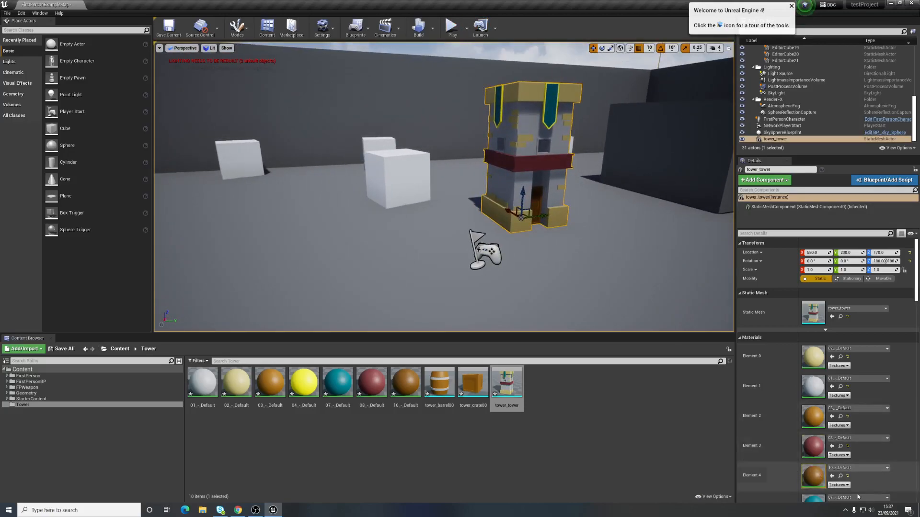
# Play the level, shoot at the cube, walk around the tower to judge its size, and stop playing.
pyautogui.click(871, 510)
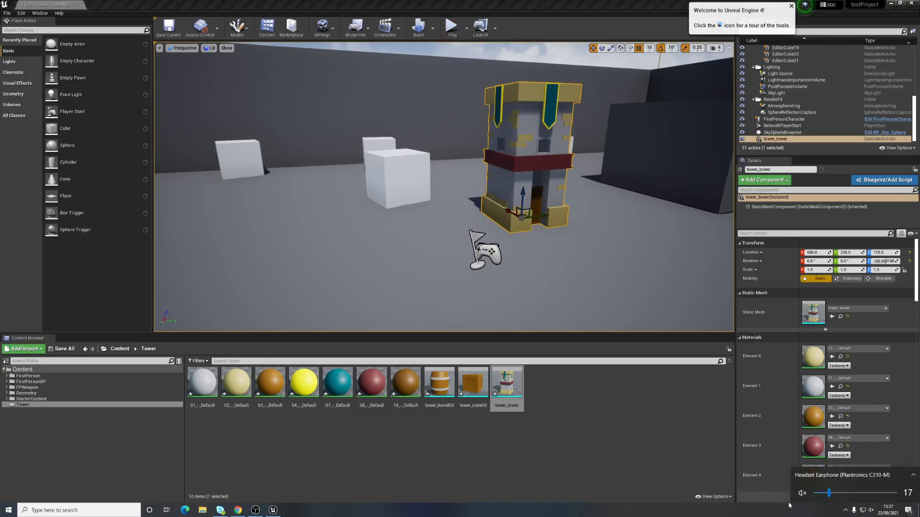
pyautogui.click(451, 29)
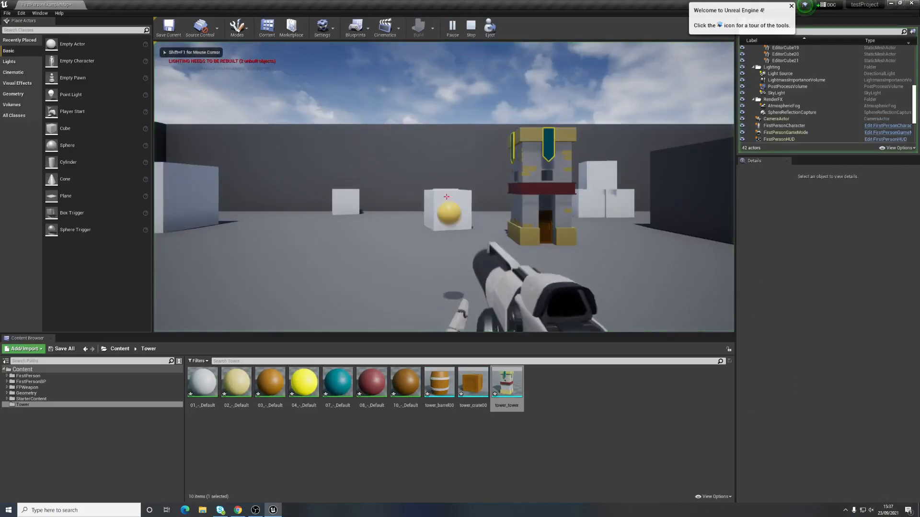
pyautogui.press('w')
pyautogui.press('w')
pyautogui.click(446, 197)
pyautogui.click(446, 197)
pyautogui.press('s')
pyautogui.press('w')
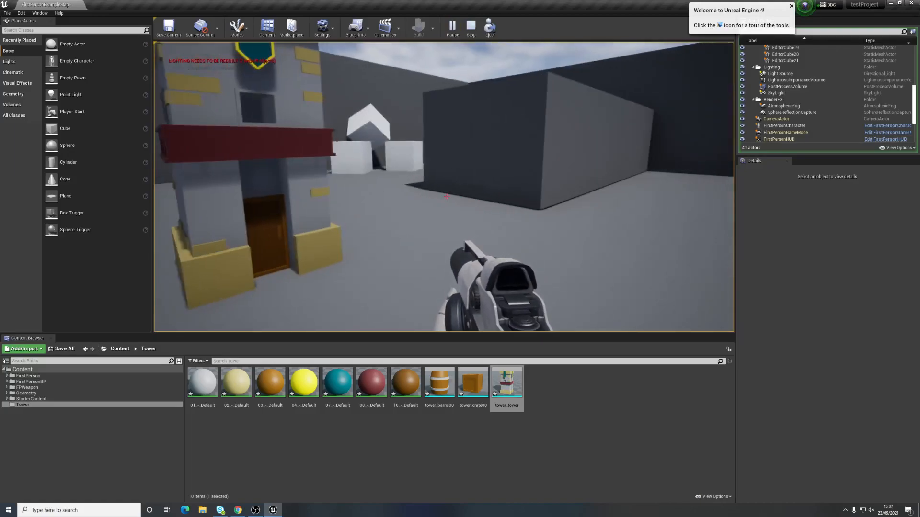
pyautogui.press('w')
pyautogui.press('s')
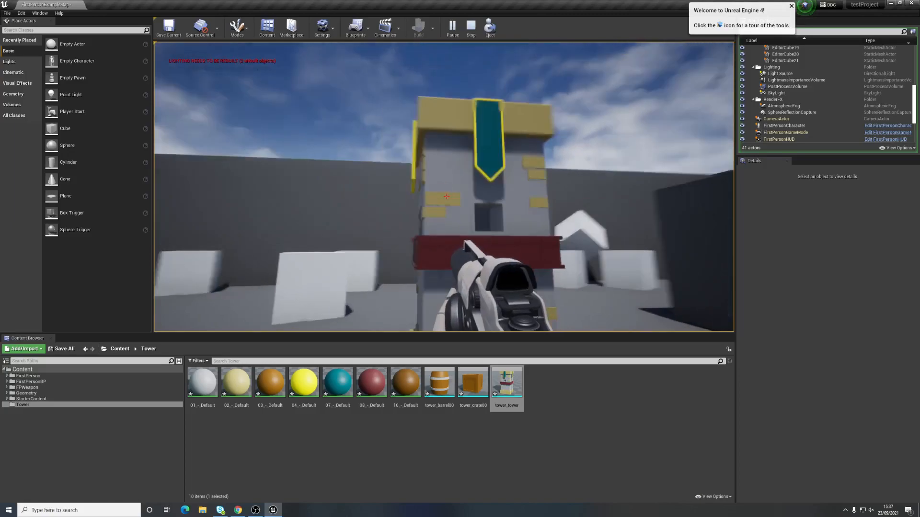
pyautogui.press('w')
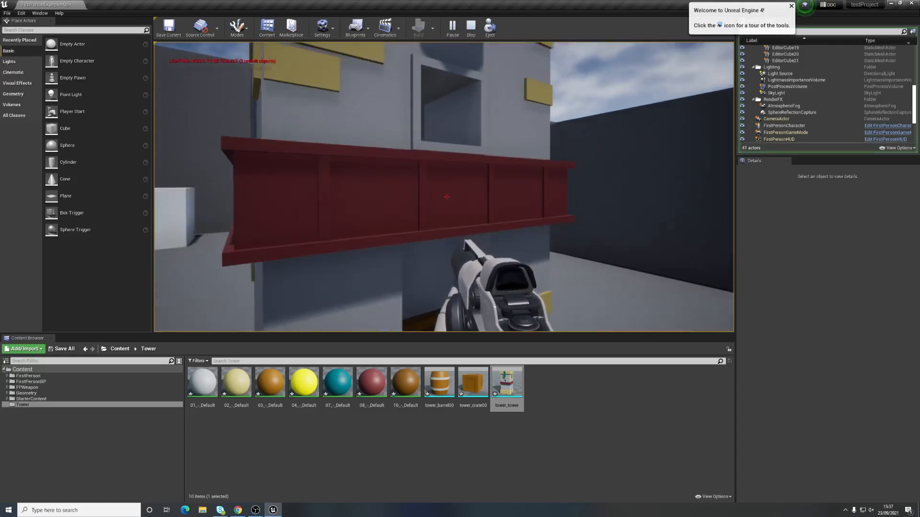
pyautogui.press('s')
pyautogui.press('w')
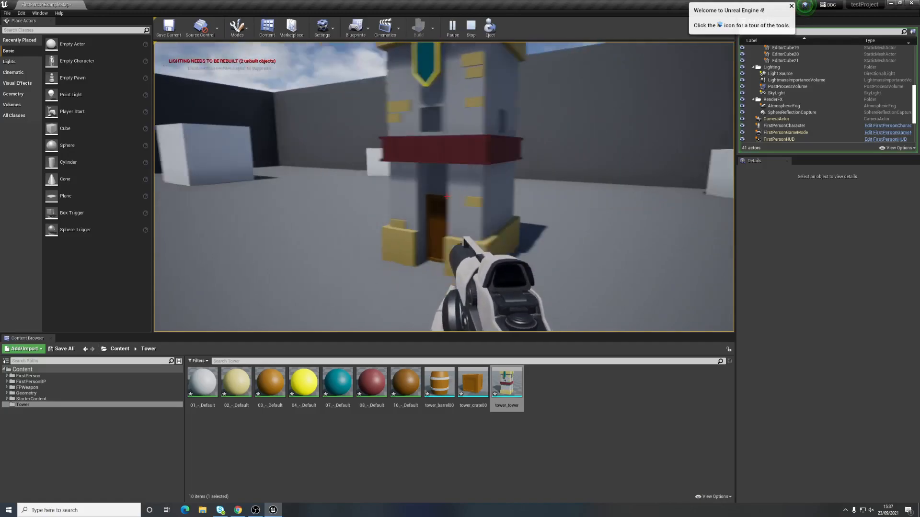
pyautogui.press('a')
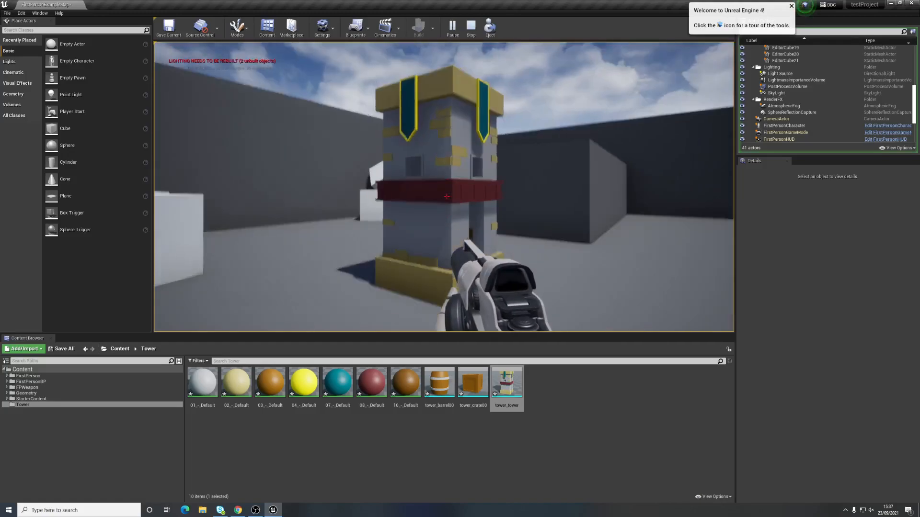
pyautogui.press('s')
pyautogui.press('Escape')
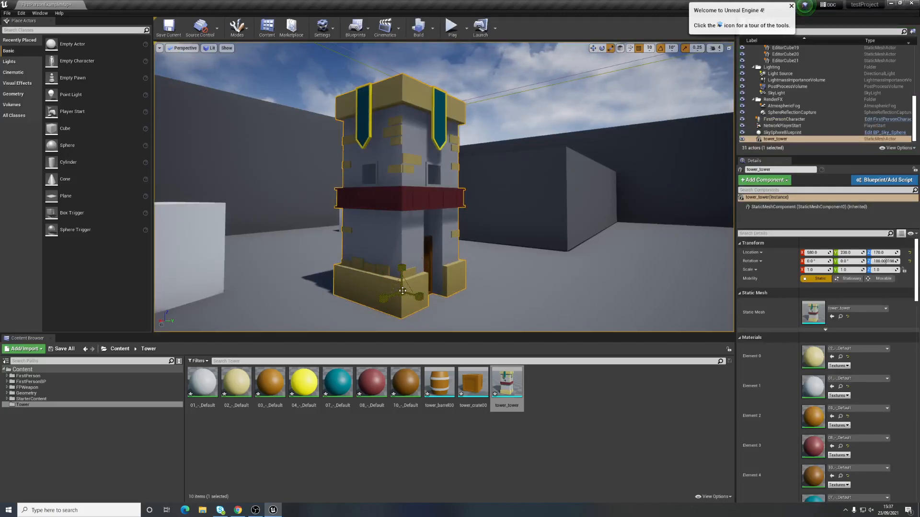
# Scale the tower uniformly to 1.5.
pyautogui.moveTo(401, 292); pyautogui.dragTo(417, 275)
pyautogui.press('s')
pyautogui.press('d')
pyautogui.moveTo(470, 239); pyautogui.dragTo(438, 237, button='right')
# Play the level again, walk up to the tower's door to compare its height with the player, and stop playing.
pyautogui.click(452, 29)
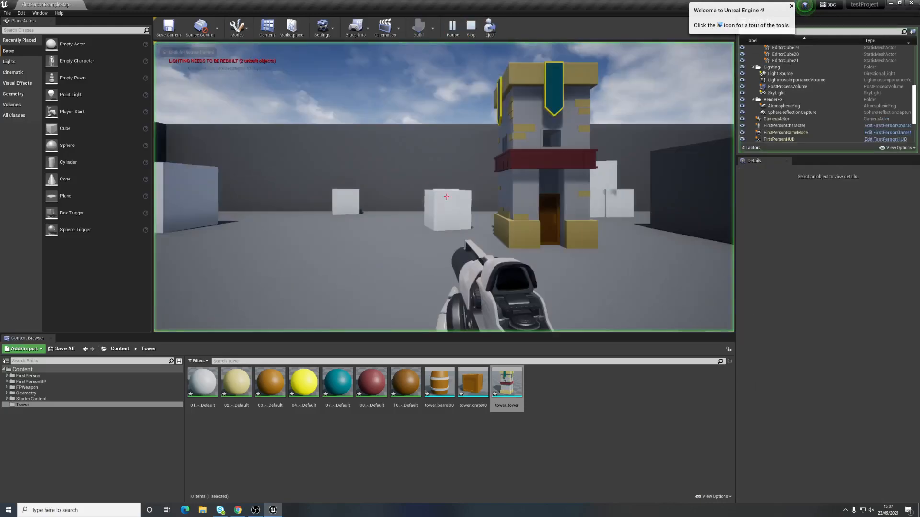
pyautogui.press('w')
pyautogui.press('s')
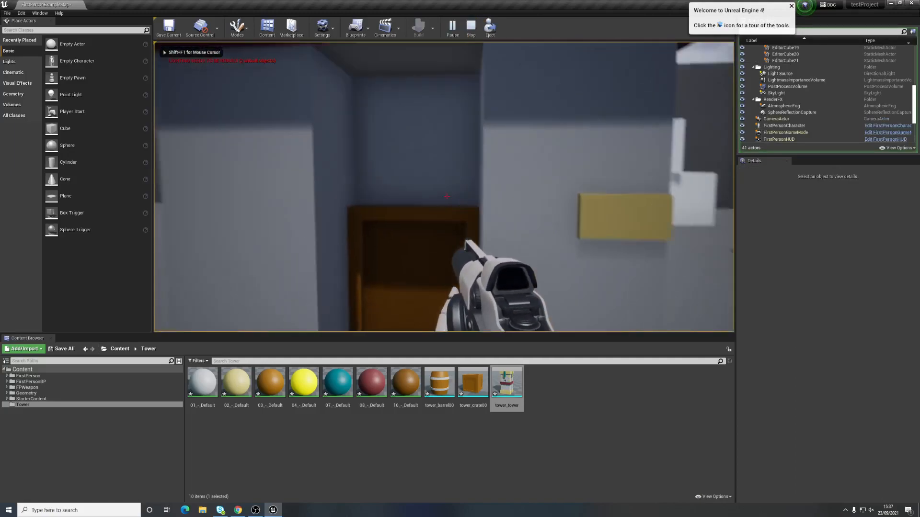
pyautogui.hotkey('shift', 'F1')
pyautogui.press('Escape')
# Enlarge the tower to a uniform scale of 2.0.
pyautogui.moveTo(448, 217); pyautogui.dragTo(433, 216, button='right')
pyautogui.press('s')
pyautogui.press('a')
pyautogui.press('e')
pyautogui.press('r')
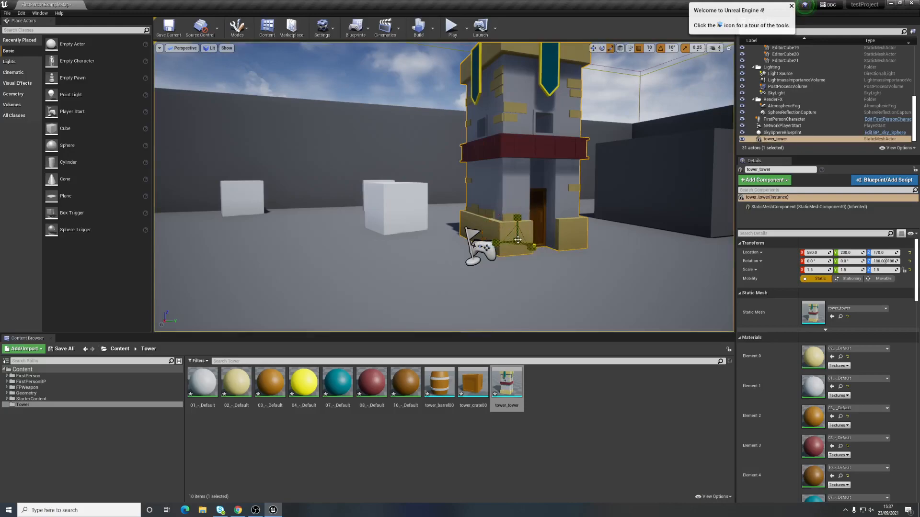
pyautogui.moveTo(517, 241); pyautogui.dragTo(528, 235)
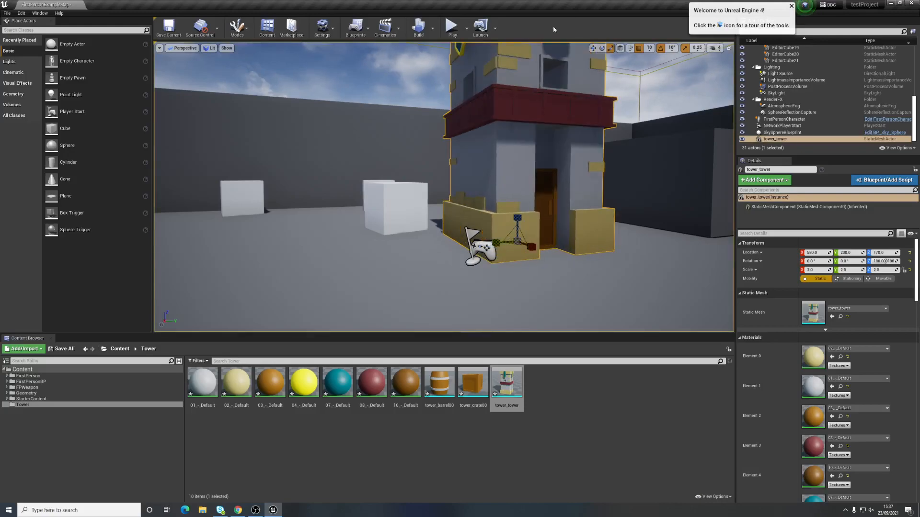
# Check the tower's door against the player in another play test, and set the tower's uniform scale to 2.25.
pyautogui.click(452, 28)
pyautogui.press('w')
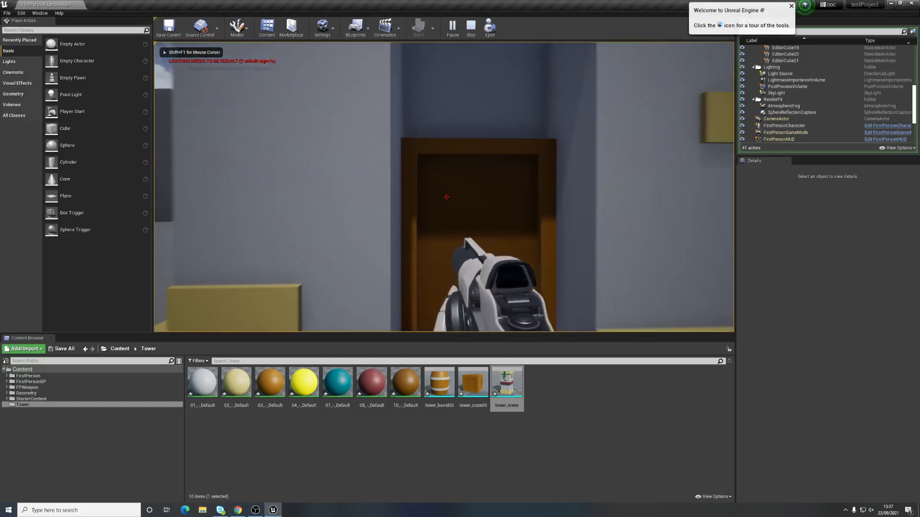
pyautogui.press('s')
pyautogui.press('Escape')
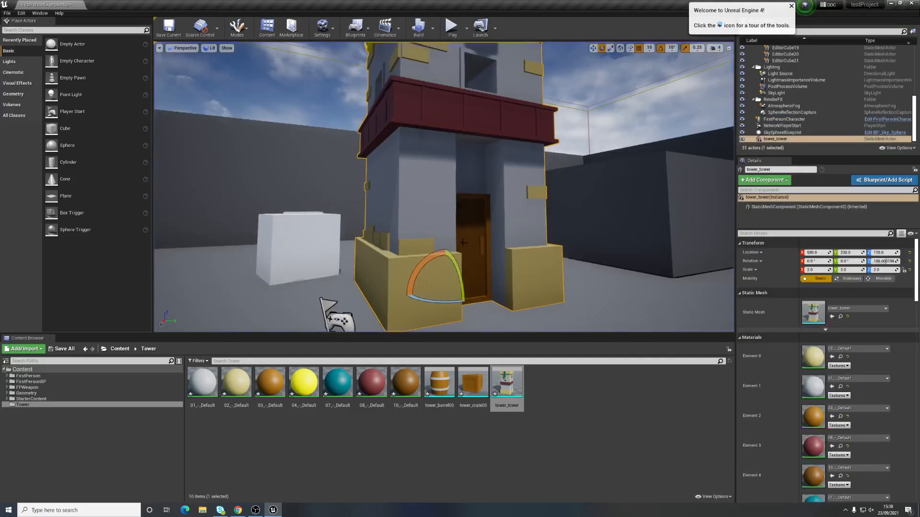
pyautogui.moveTo(446, 290); pyautogui.dragTo(454, 283)
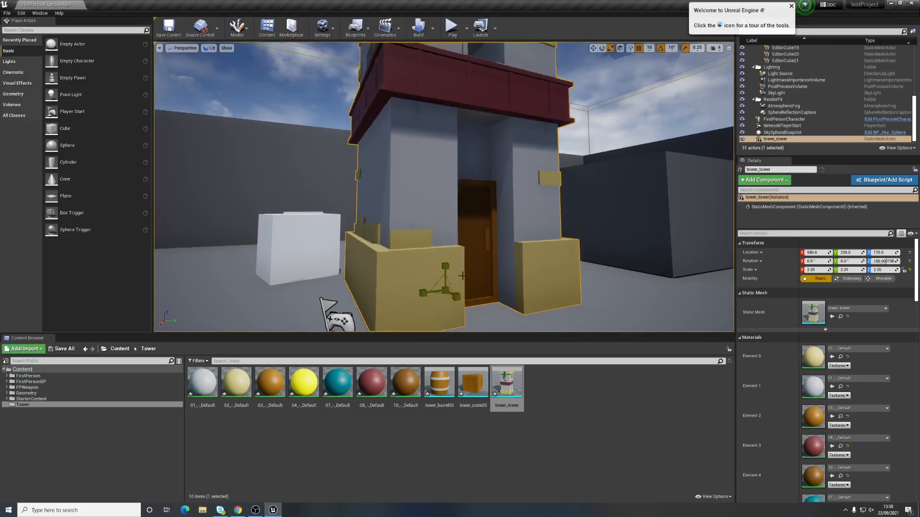
# Move the tower along its Y axis to 280, keeping its height and X position.
pyautogui.moveTo(458, 222); pyautogui.dragTo(417, 281, button='right')
pyautogui.press('s')
pyautogui.press('d')
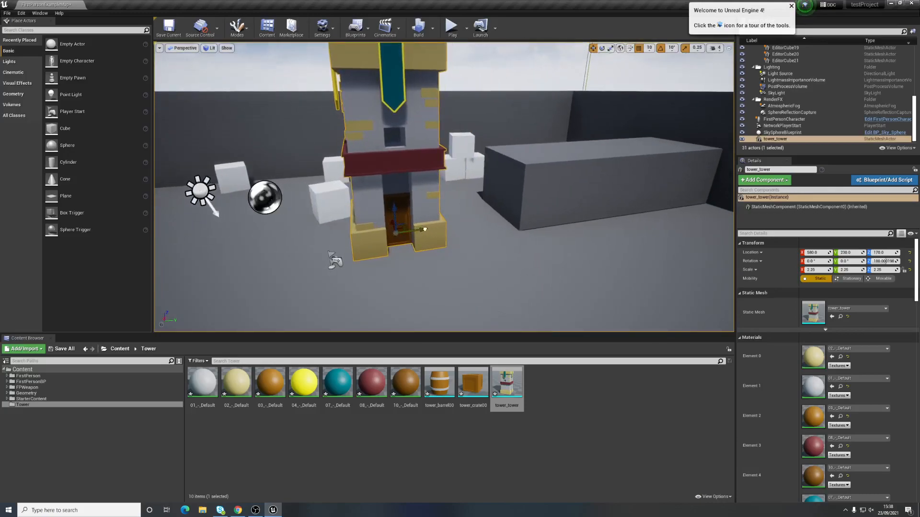
pyautogui.moveTo(424, 229); pyautogui.dragTo(429, 87)
# Play the level, walk up to the tower's door to compare it with the player's height, and stop playing.
pyautogui.click(451, 27)
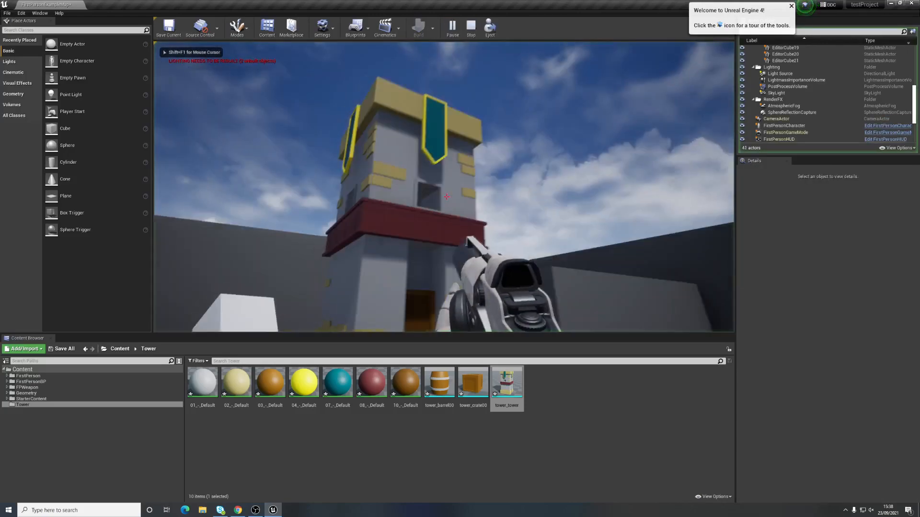
pyautogui.press('w')
pyautogui.press('w')
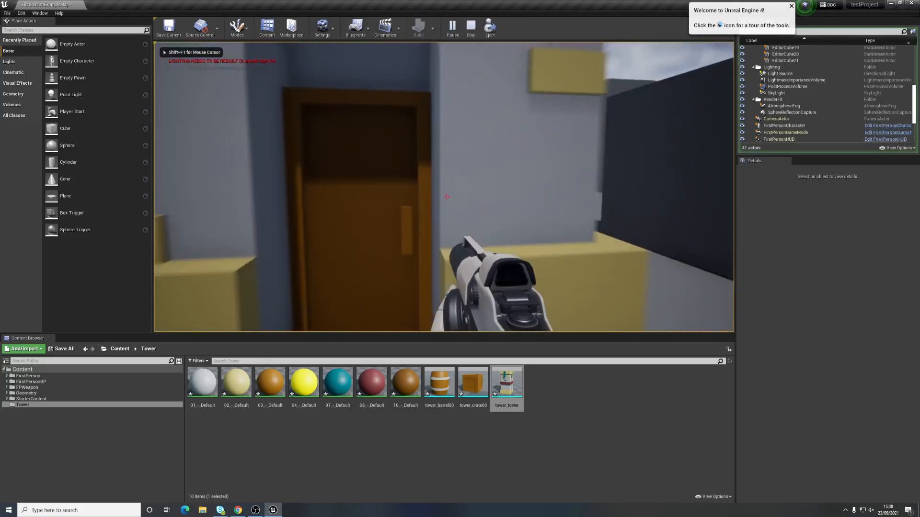
pyautogui.press('s')
pyautogui.press('Escape')
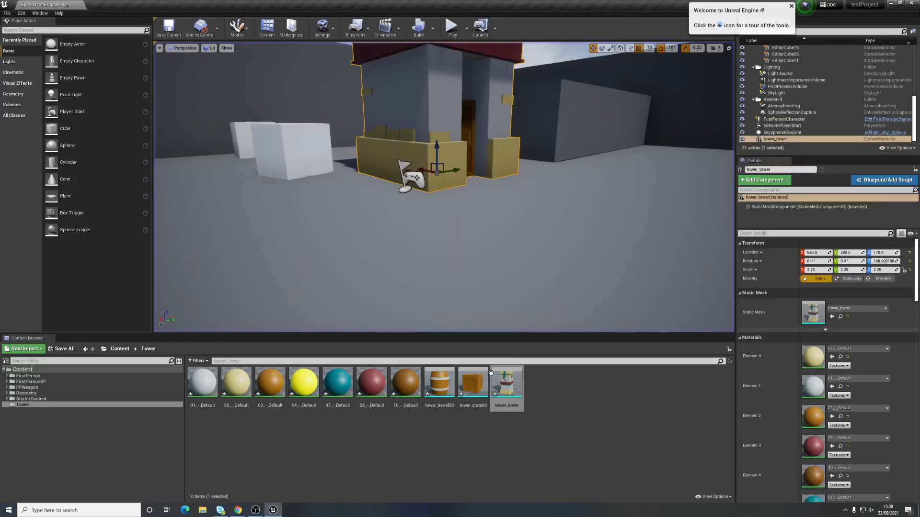
# Place the tower_barrel00 mesh on the ground in front of the tower, enlarge it uniformly and move it to X 400, Y 0.
pyautogui.click(439, 382)
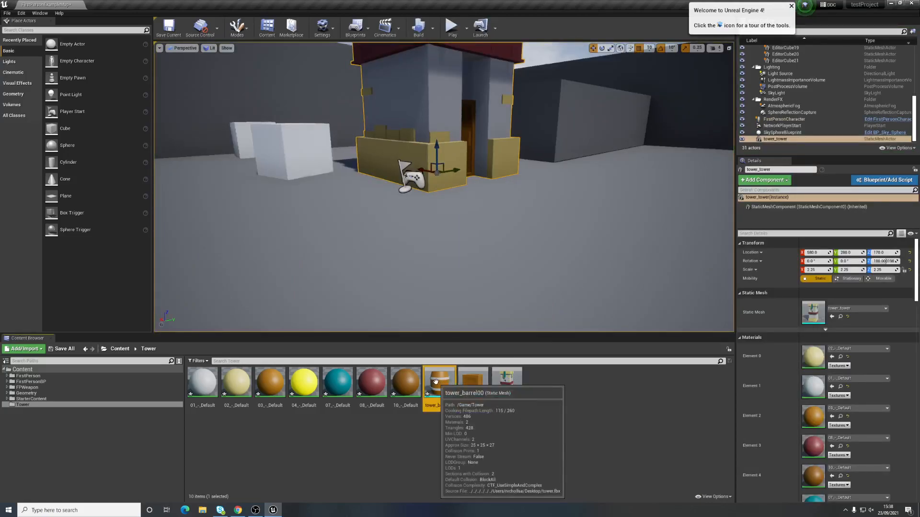
pyautogui.moveTo(420, 271); pyautogui.dragTo(383, 218)
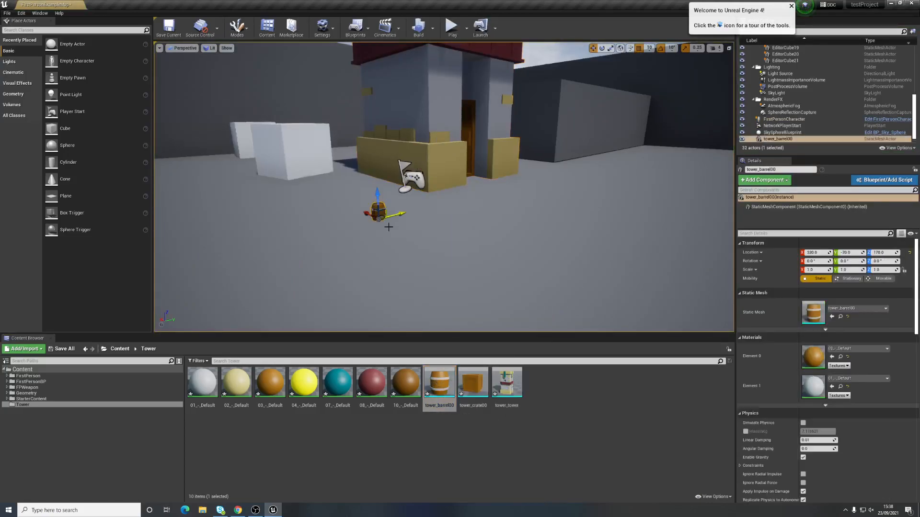
pyautogui.press('w')
pyautogui.moveTo(379, 225); pyautogui.dragTo(342, 261, button='right')
pyautogui.press('s')
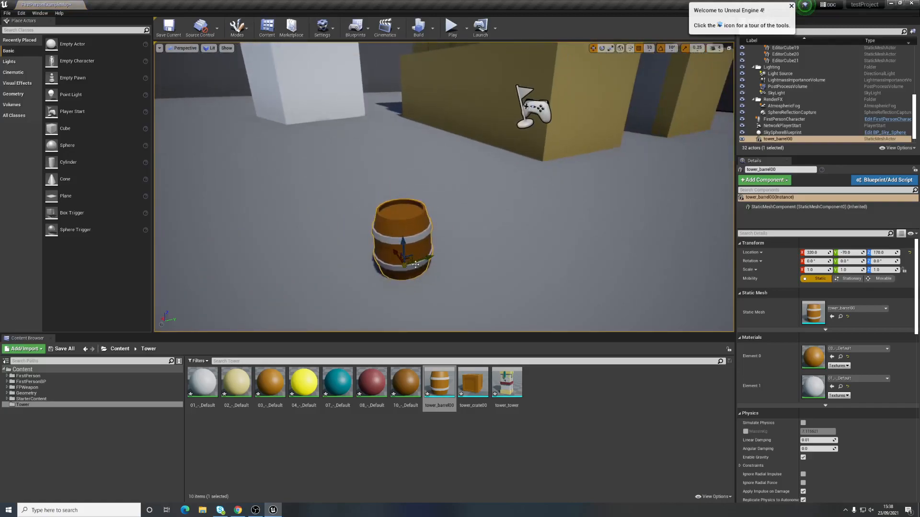
pyautogui.moveTo(421, 260); pyautogui.dragTo(440, 175)
pyautogui.press('w')
# Place the tower_crate00 mesh on the ground beside the barrel and scale it uniformly to 2.5.
pyautogui.moveTo(473, 382); pyautogui.dragTo(393, 190)
pyautogui.press('w')
pyautogui.moveTo(476, 72); pyautogui.dragTo(475, 70, button='right')
# Play the level, walk up to the crate and barrel to judge their size against the player, and stop playing.
pyautogui.click(452, 27)
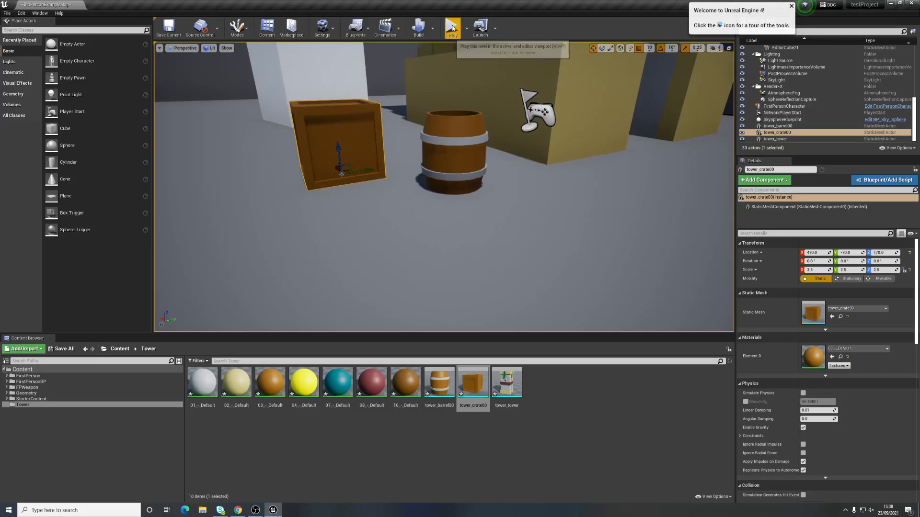
pyautogui.click(446, 196)
pyautogui.press('w')
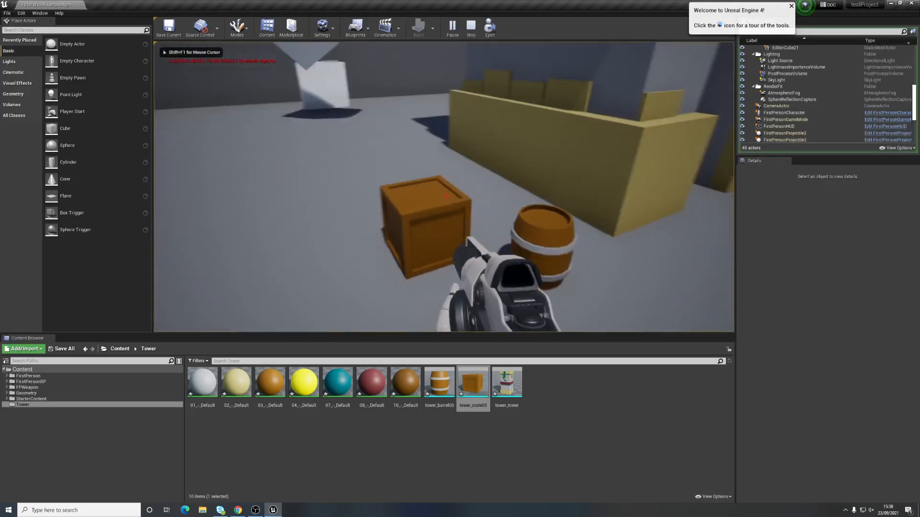
pyautogui.press('s')
pyautogui.press('s')
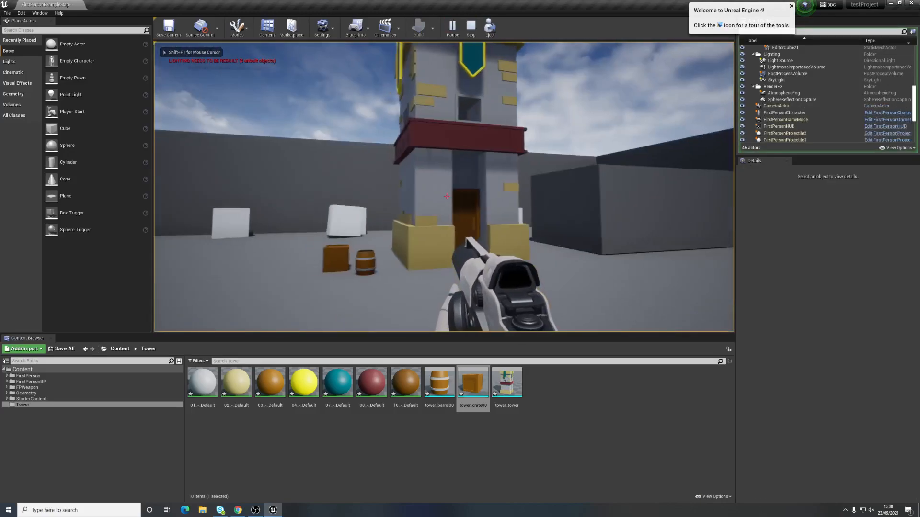
pyautogui.press('Escape')
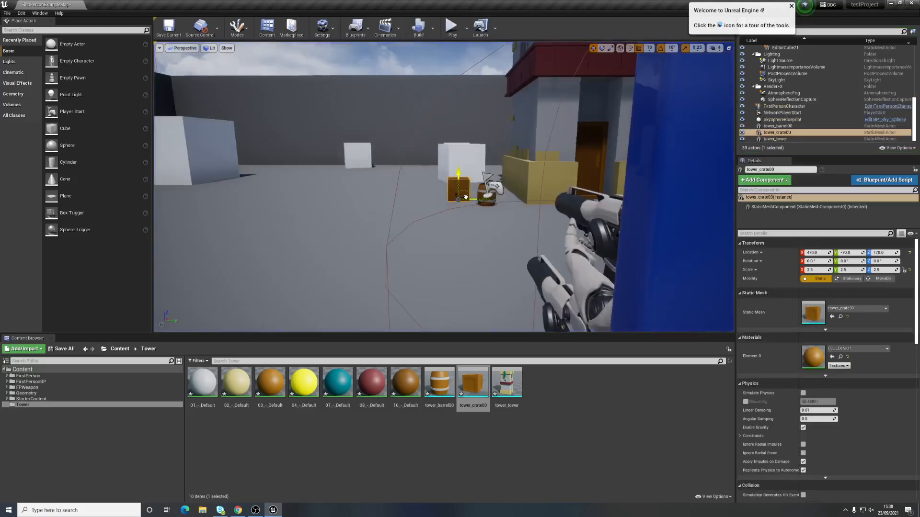
# Enlarge the barrel to a uniform scale of 2.75 and the crate to 3.25, shifting the crate further from the barrel.
pyautogui.press('f')
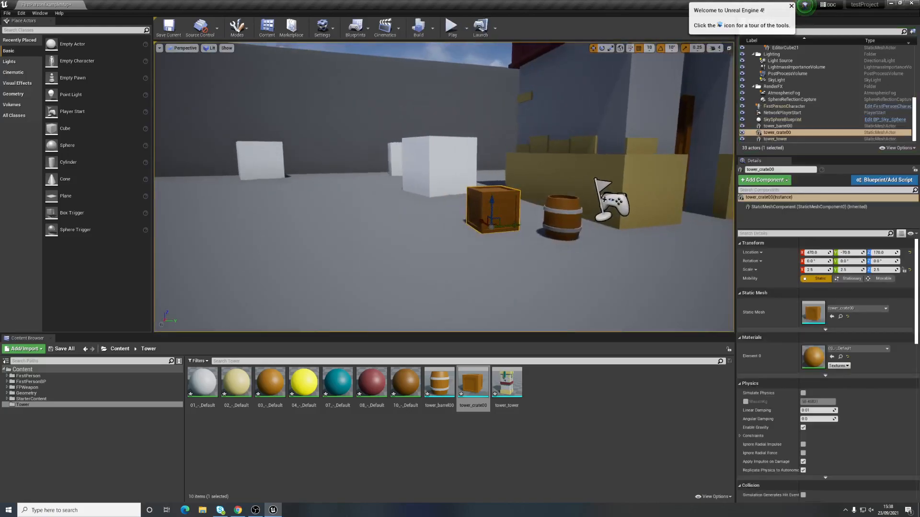
pyautogui.click(565, 225)
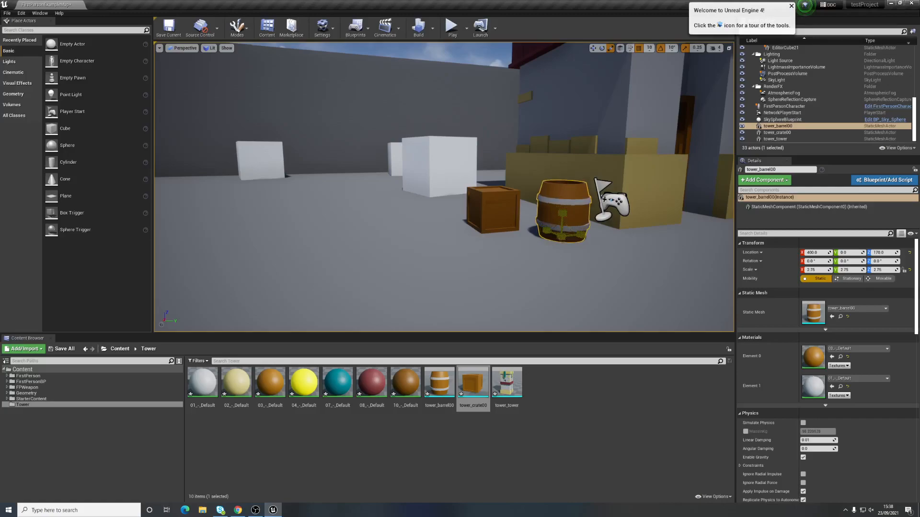
pyautogui.click(492, 227)
pyautogui.moveTo(491, 227); pyautogui.dragTo(467, 213)
pyautogui.press('w')
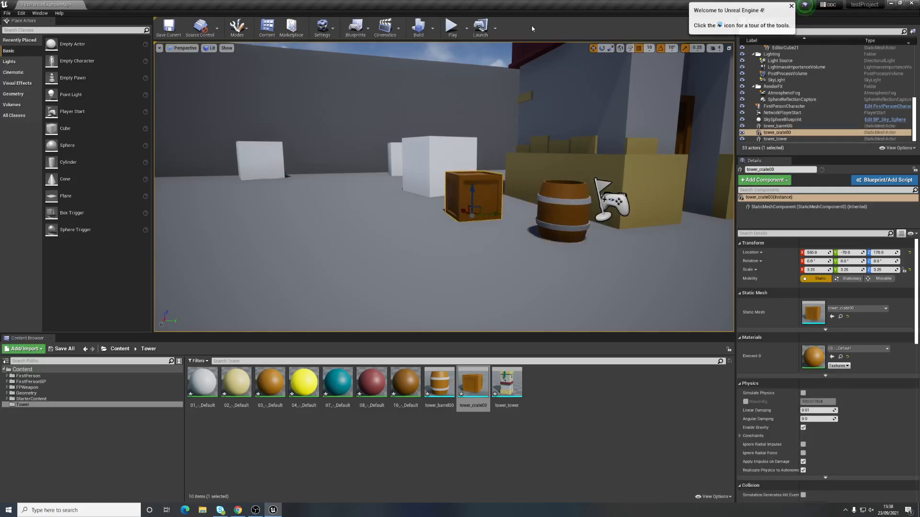
# Play the level again, shoot at the enlarged crate and barrel and view them up close, and stop playing.
pyautogui.click(452, 26)
pyautogui.press('w')
pyautogui.click(447, 197)
pyautogui.click(447, 197)
pyautogui.click(446, 196)
pyautogui.press('w')
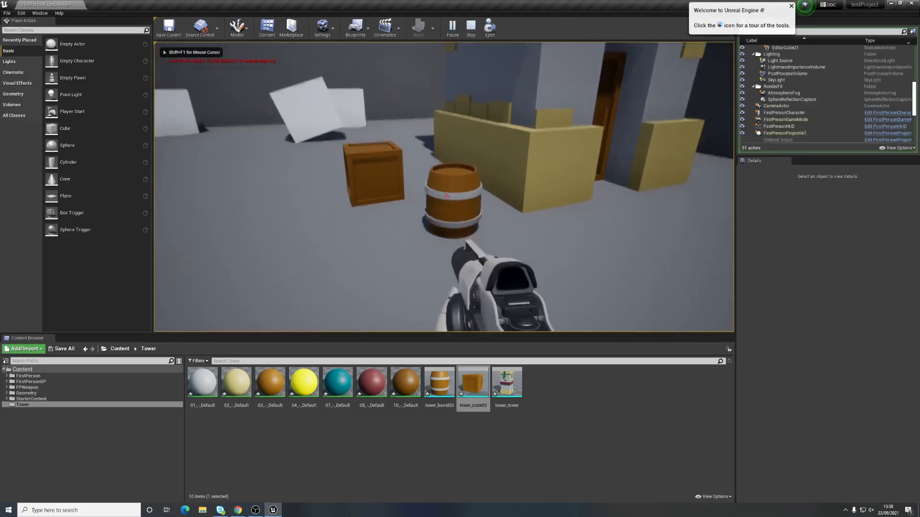
pyautogui.press('s')
pyautogui.click(447, 197)
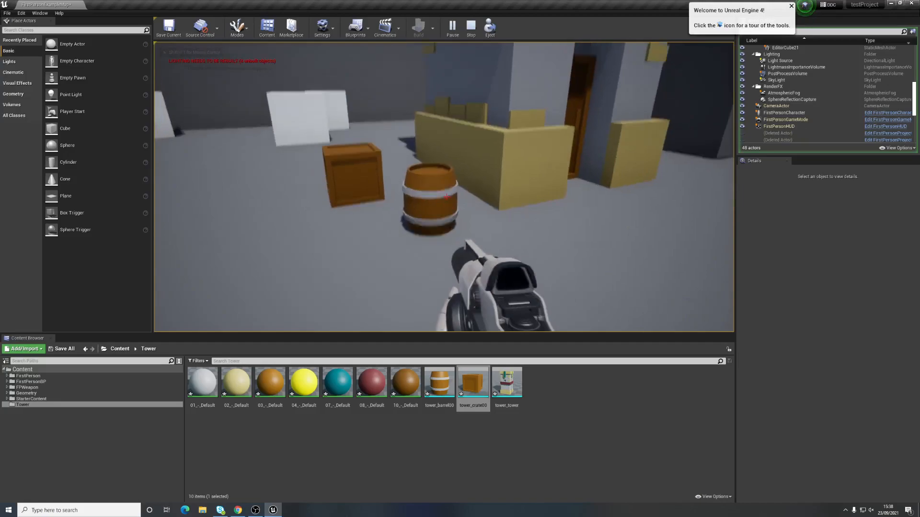
pyautogui.press('Escape')
# Enable Simulate Physics on both the barrel and the crate.
pyautogui.moveTo(431, 221); pyautogui.dragTo(455, 214, button='right')
pyautogui.press('a')
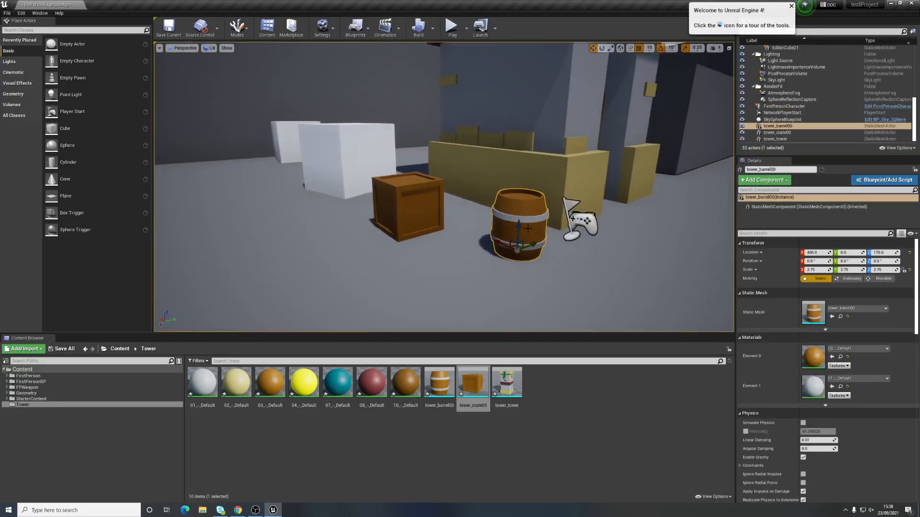
pyautogui.scroll(-3, 915, 308)
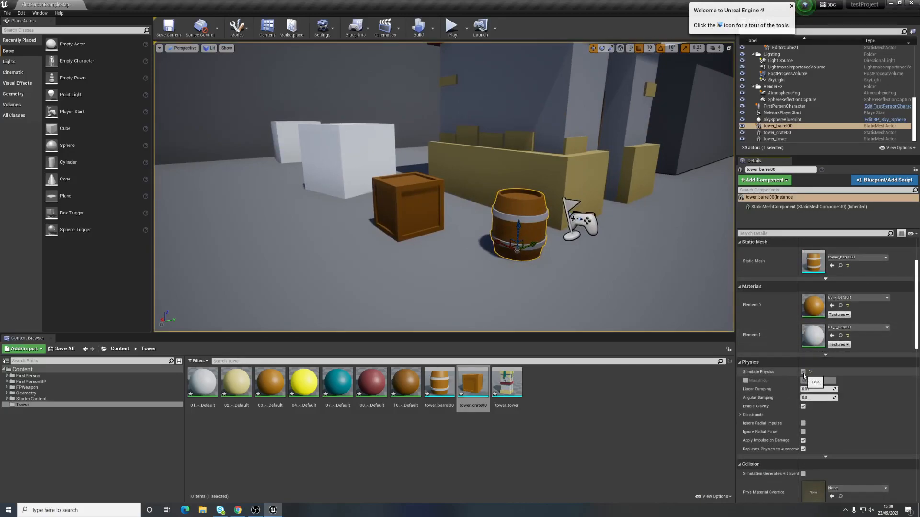
pyautogui.click(412, 205)
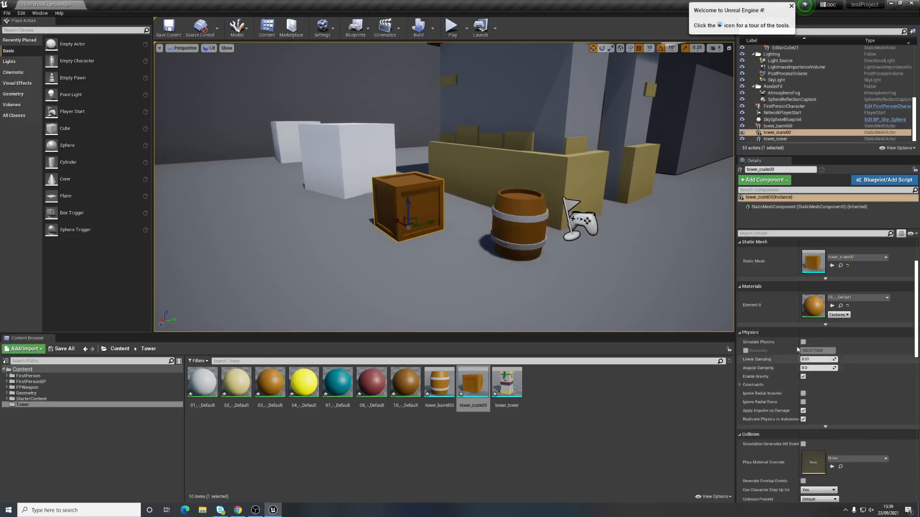
pyautogui.click(804, 342)
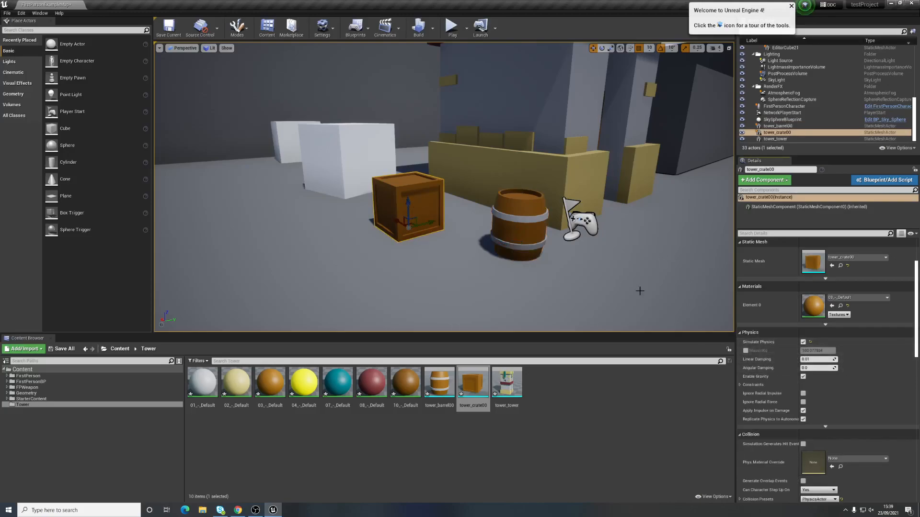
# Play the level and push the barrel and crate around the floor to test their physics.
pyautogui.hotkey('alt', 'p')
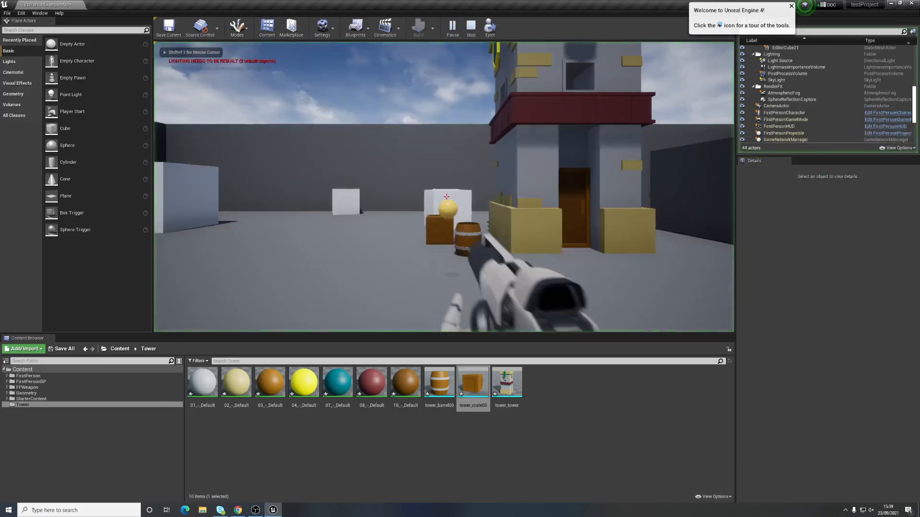
pyautogui.press('w')
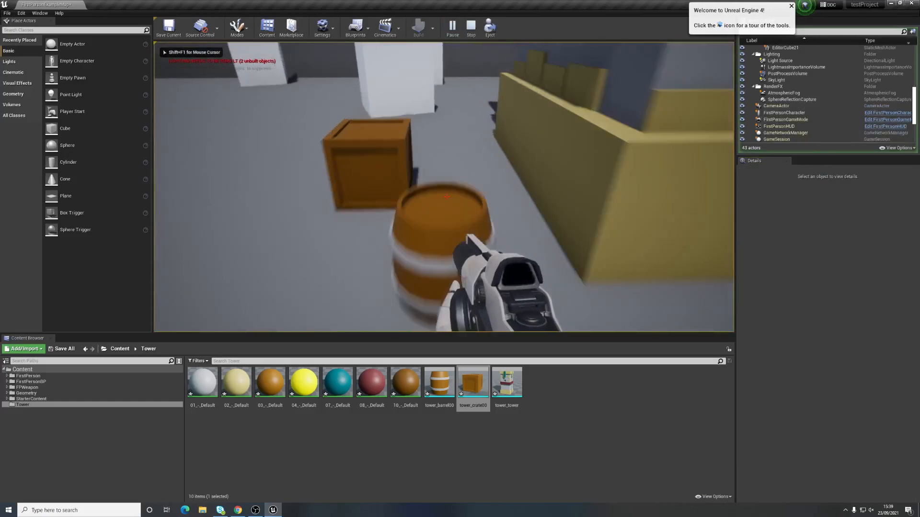
pyautogui.press('w')
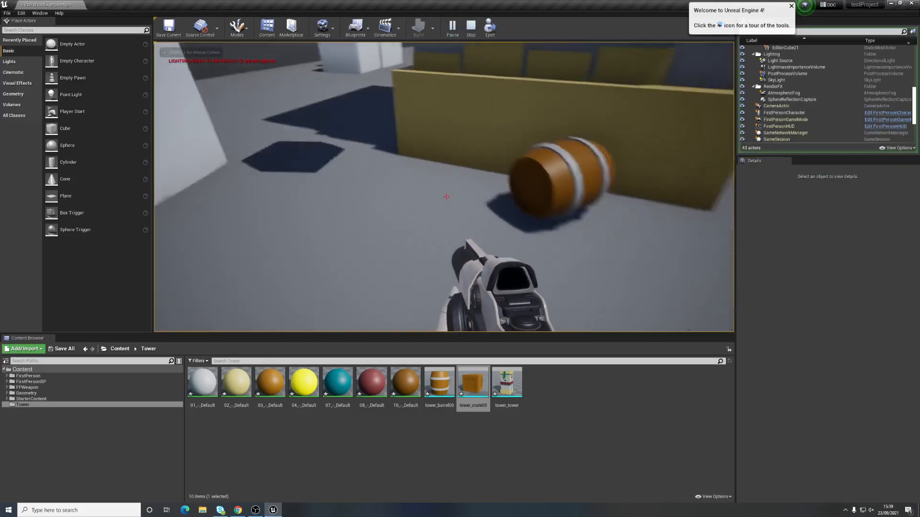
pyautogui.press('w')
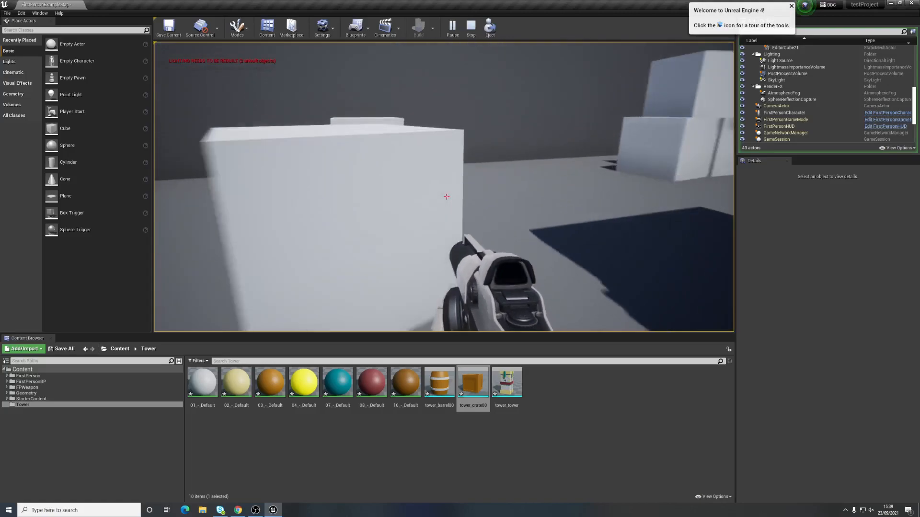
pyautogui.press('d')
pyautogui.press('w')
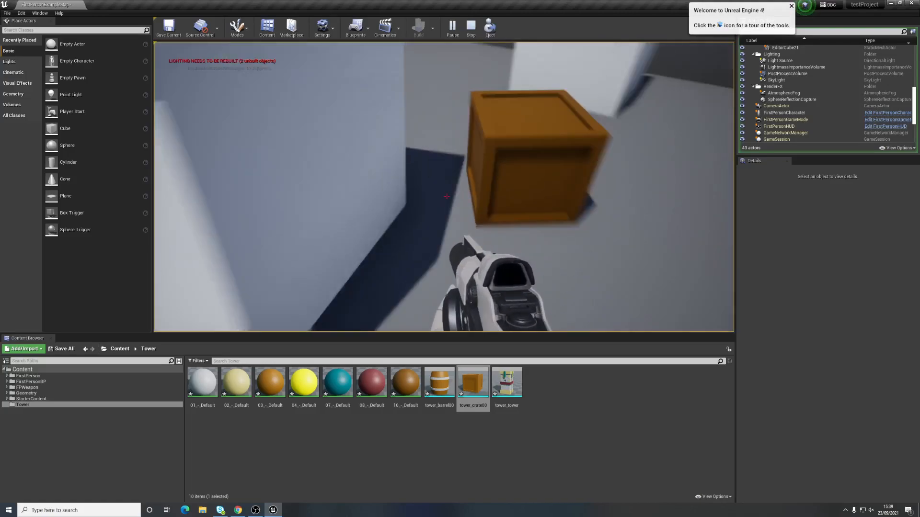
pyautogui.press('w')
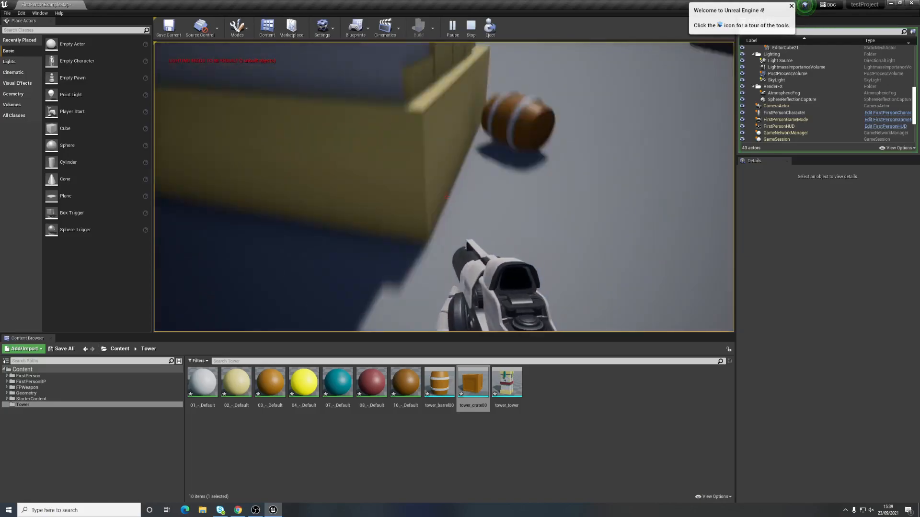
pyautogui.press('w')
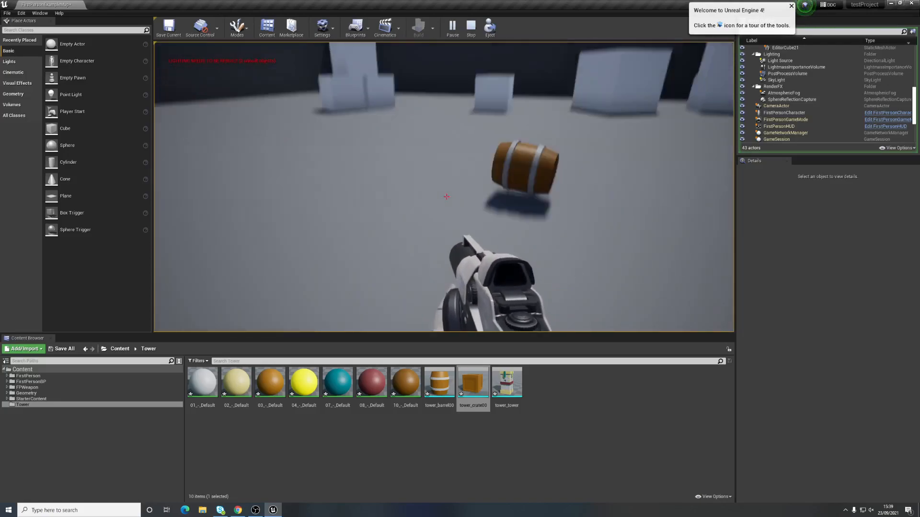
pyautogui.press('w')
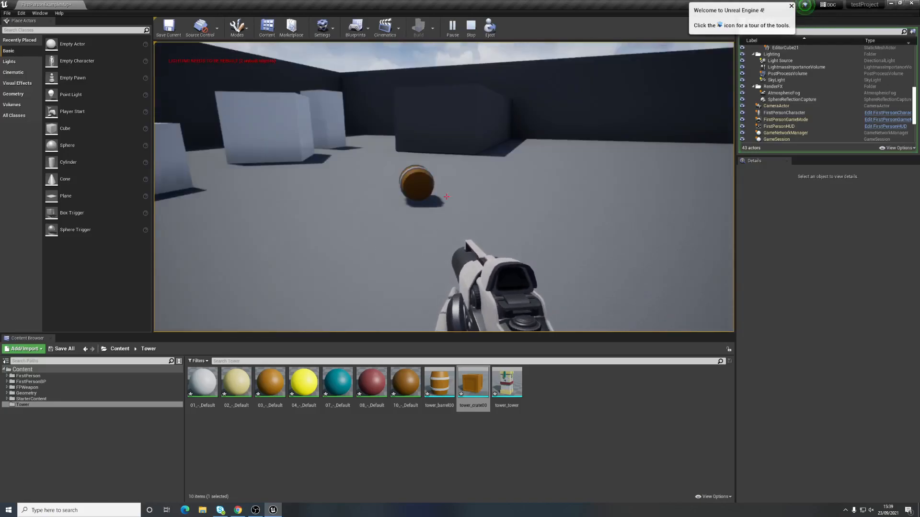
pyautogui.press('w')
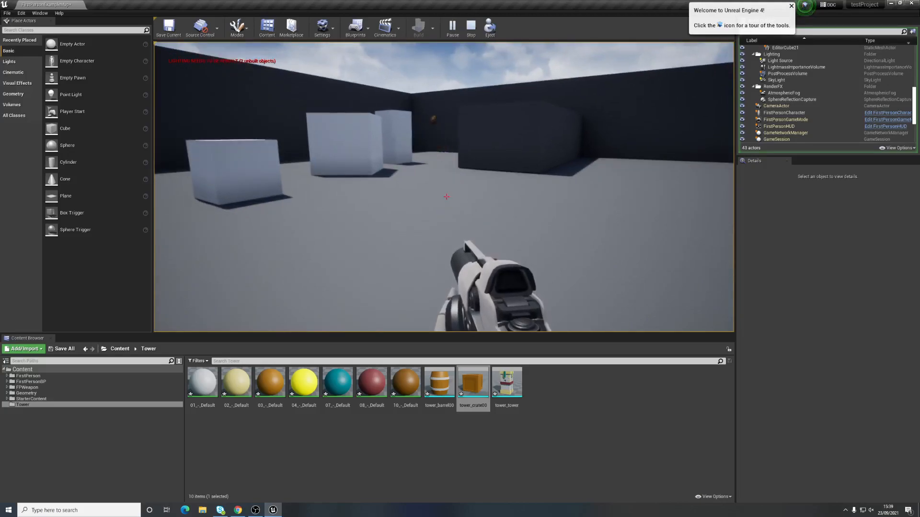
# Walk around the tower to view it from several sides, stop playing, and frame the tower, crate and barrel in the editor.
pyautogui.press('w')
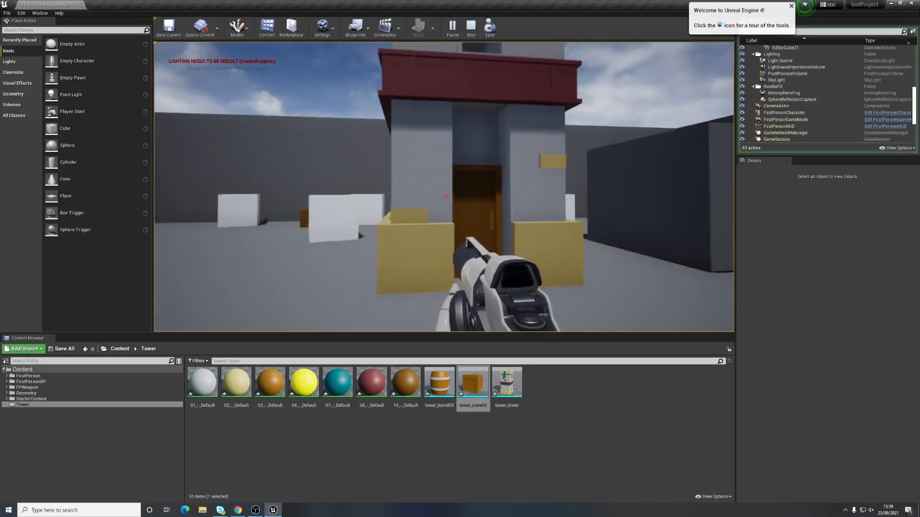
pyautogui.press('a')
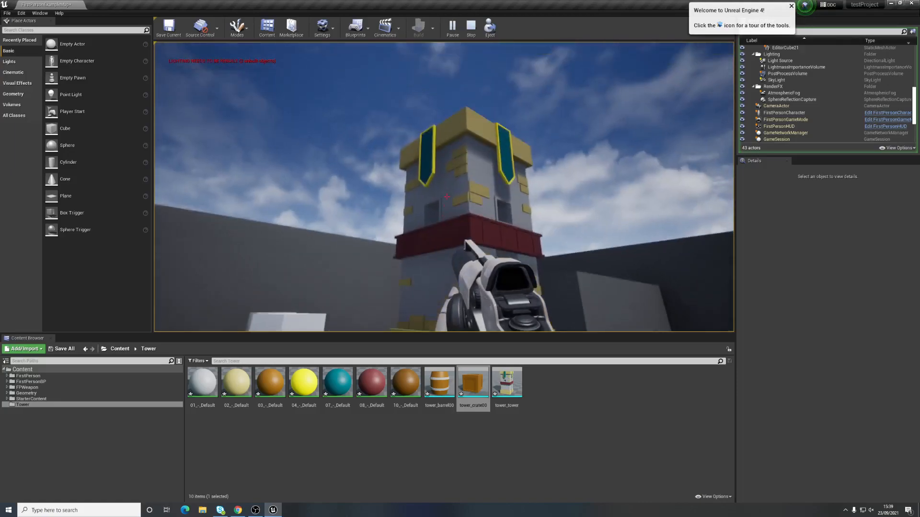
pyautogui.press('d')
pyautogui.press('s')
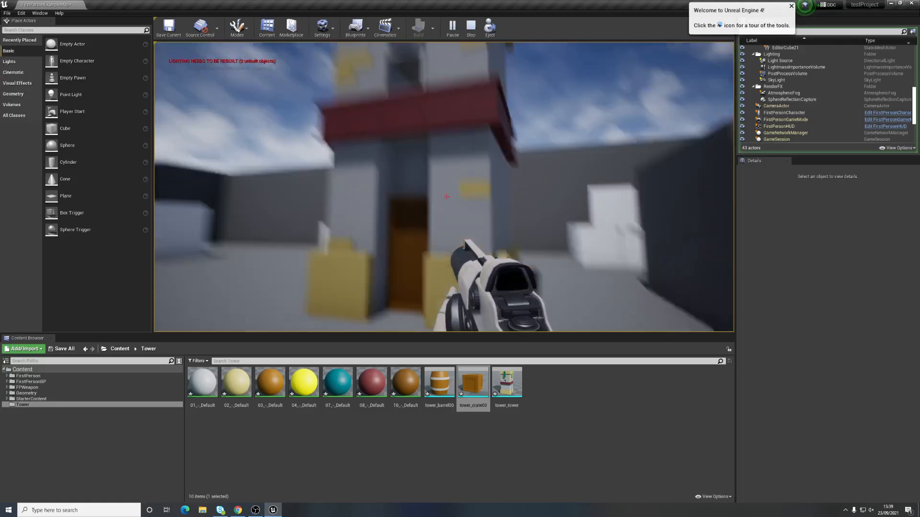
pyautogui.press('w')
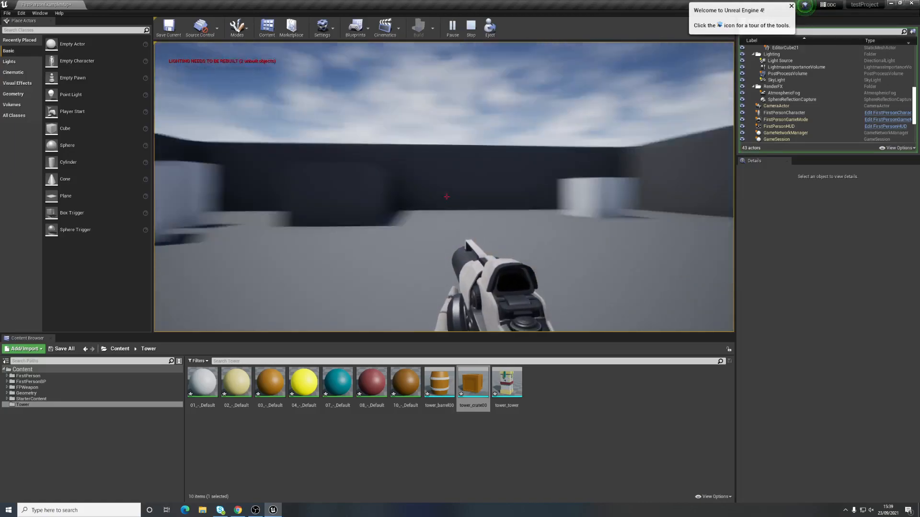
pyautogui.press('Escape')
pyautogui.press('s')
pyautogui.moveTo(444, 187)
pyautogui.mouseDown(button='right')
pyautogui.moveTo(433, 194)
pyautogui.moveTo(434, 160)
pyautogui.moveTo(440, 223)
pyautogui.moveTo(445, 182)
pyautogui.mouseUp(button='right')
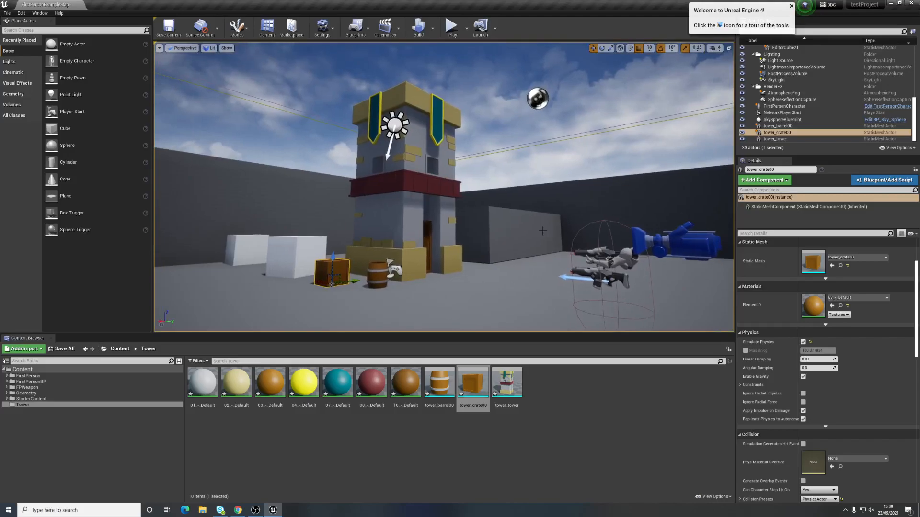